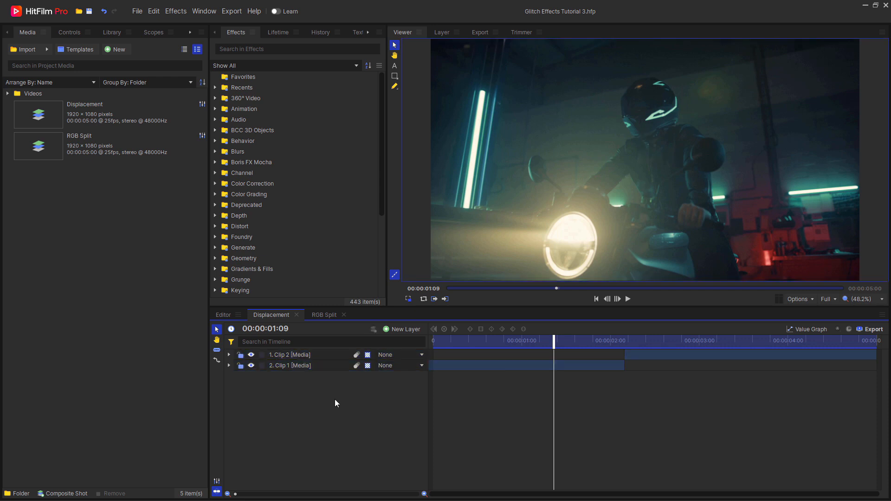
# Select the Clip 2 layer in the Displacement composite
pyautogui.click(296, 366)
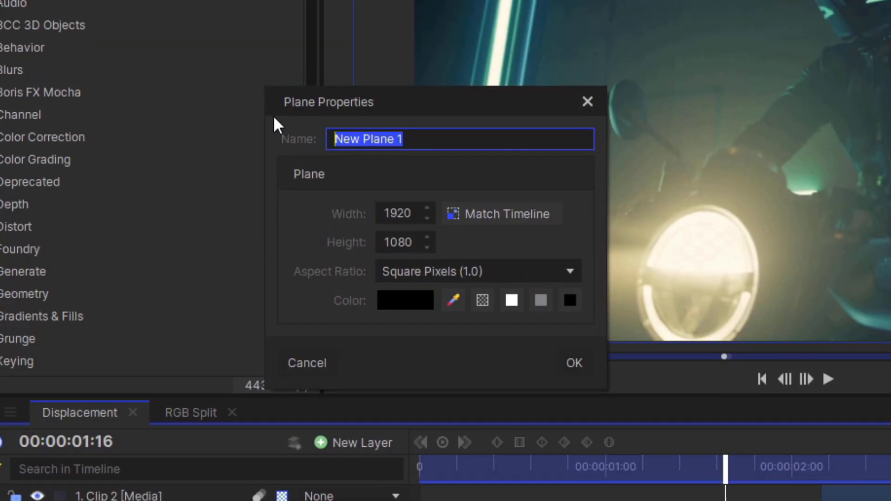
pyautogui.write('Displacement Map')
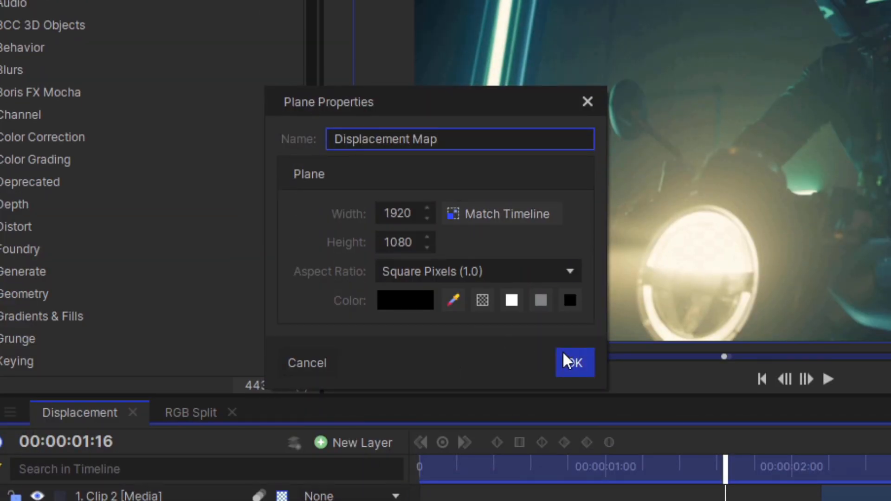
# Confirm the new plane layer named Displacement Map
pyautogui.click(572, 362)
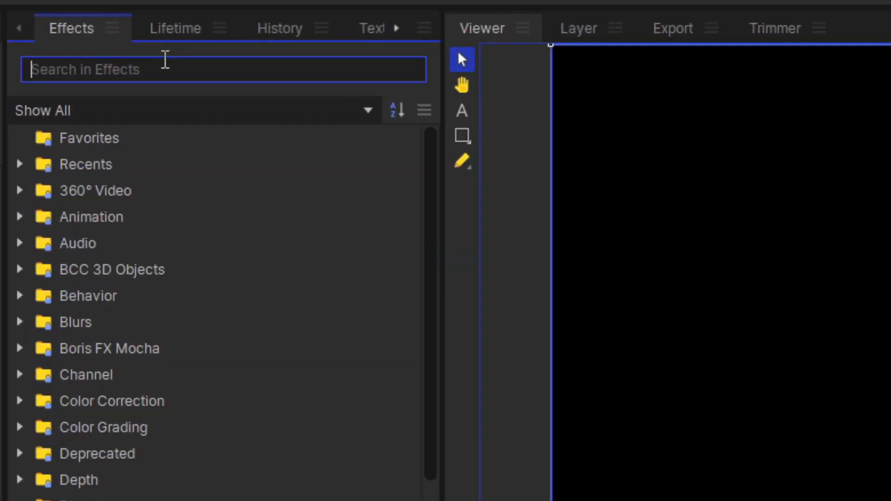
pyautogui.write('fractal noise')
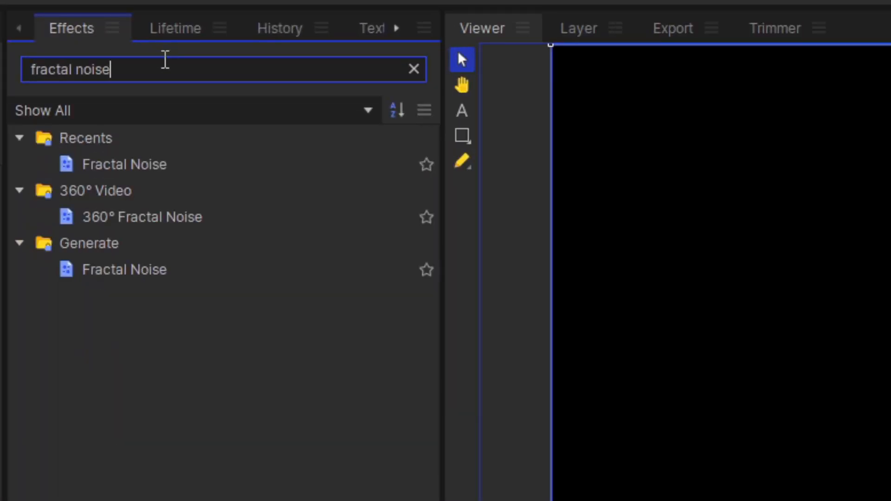
# Apply Fractal Noise to the Displacement Map plane with Block interpolation
pyautogui.moveTo(125, 165); pyautogui.dragTo(272, 188)
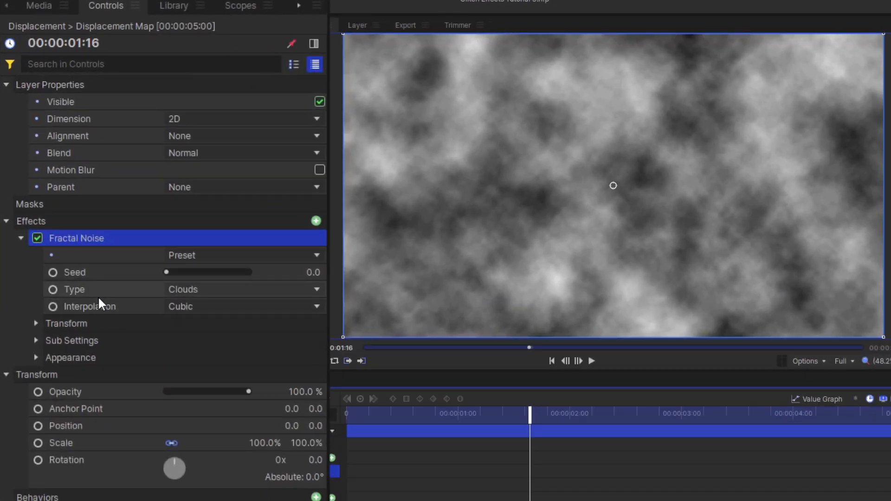
pyautogui.click(100, 305)
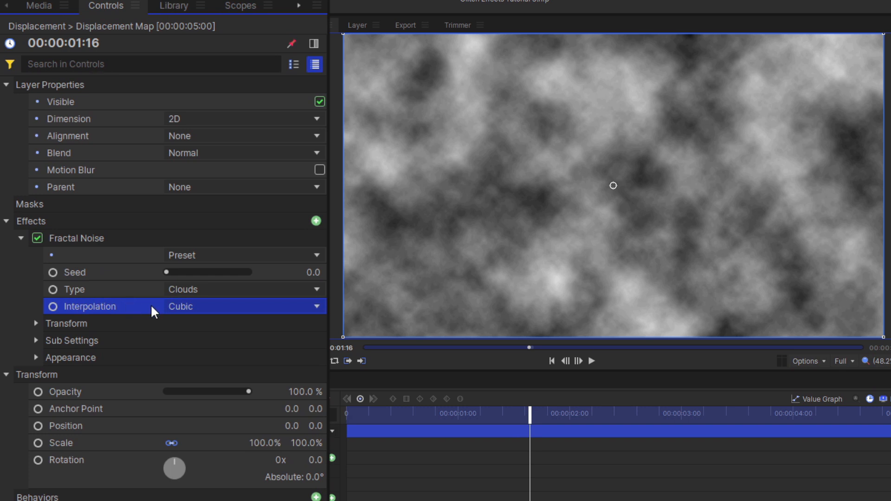
pyautogui.click(192, 305)
pyautogui.click(197, 319)
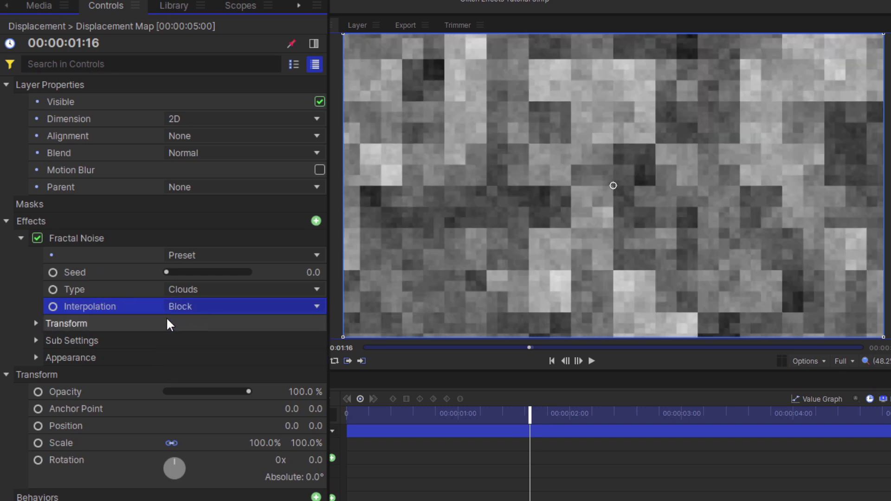
# Set noise Scale to 96 px with Axis Scale X 444% and Y 45% for horizontal streaks
pyautogui.click(38, 323)
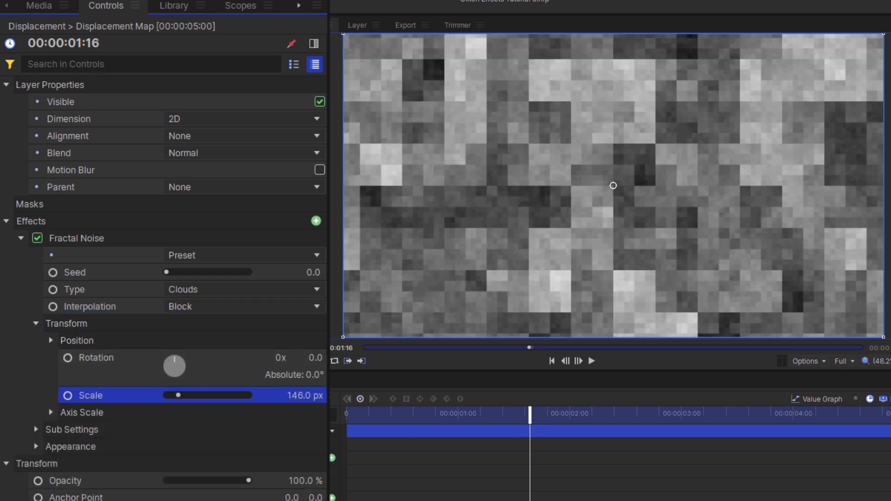
pyautogui.moveTo(178, 395); pyautogui.dragTo(173, 396)
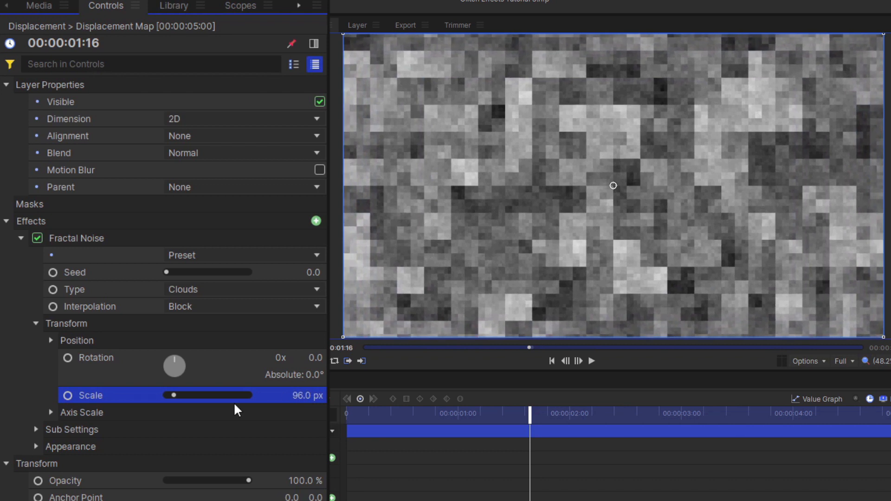
pyautogui.click(52, 413)
pyautogui.click(98, 430)
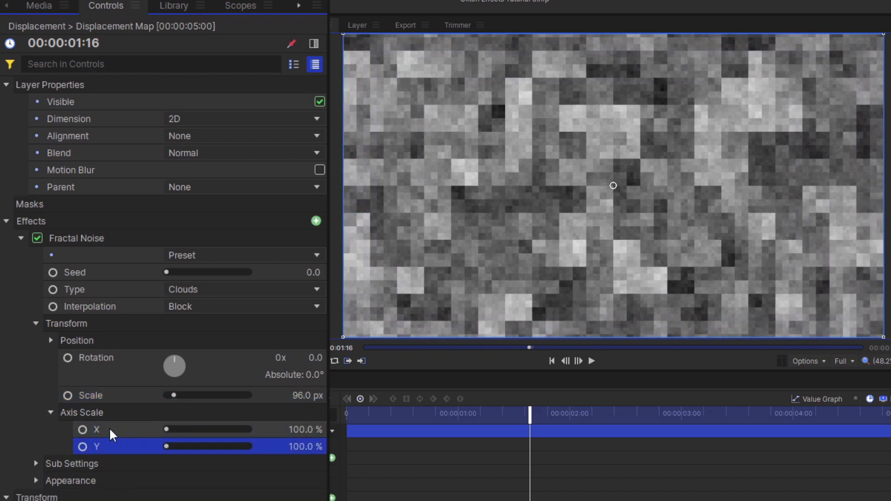
pyautogui.click(125, 446)
pyautogui.moveTo(304, 430); pyautogui.dragTo(362, 430)
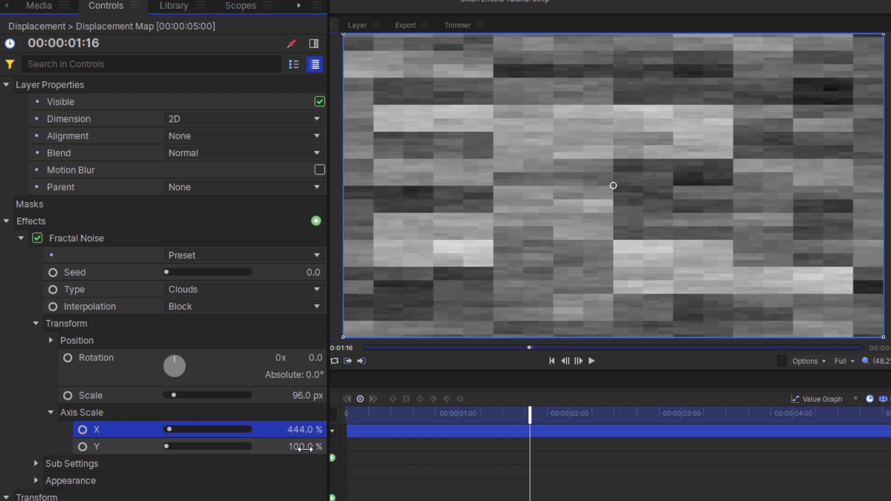
pyautogui.moveTo(304, 447); pyautogui.dragTo(298, 444)
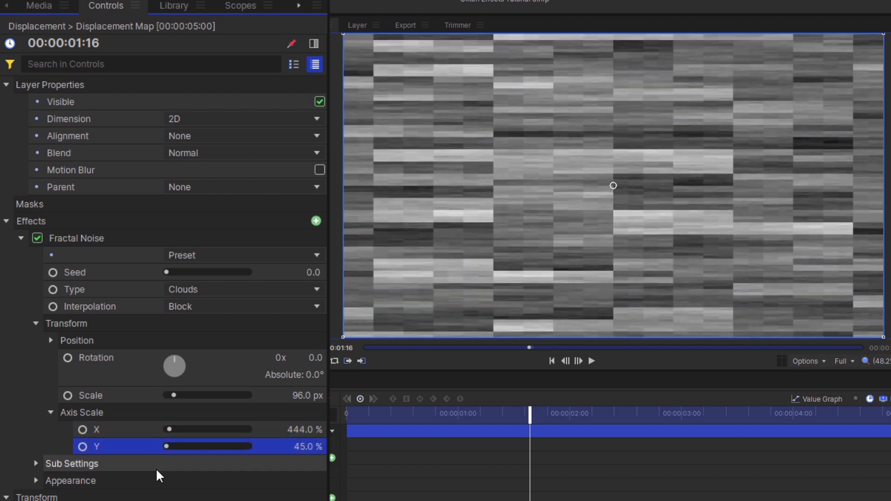
pyautogui.scroll(-3, 29, 488)
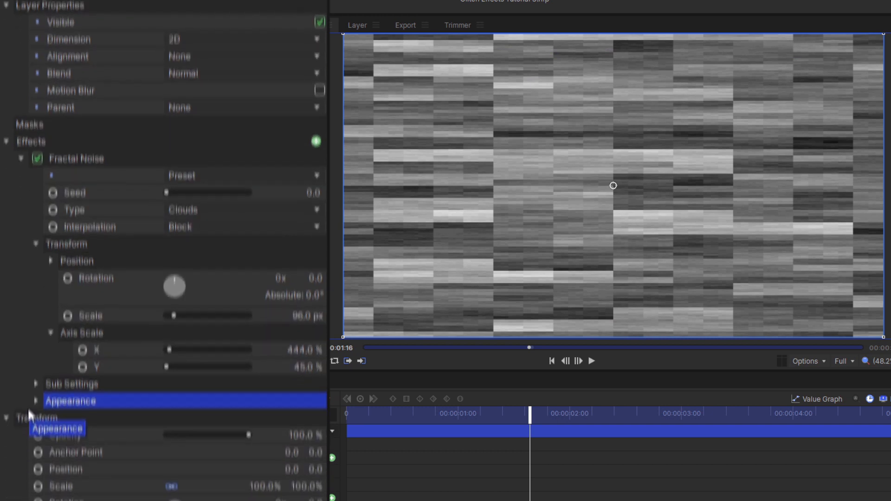
# Raise the noise Exposure to 0.92 and keyframe Seed to 50 so the pattern shifts over time
pyautogui.click(37, 386)
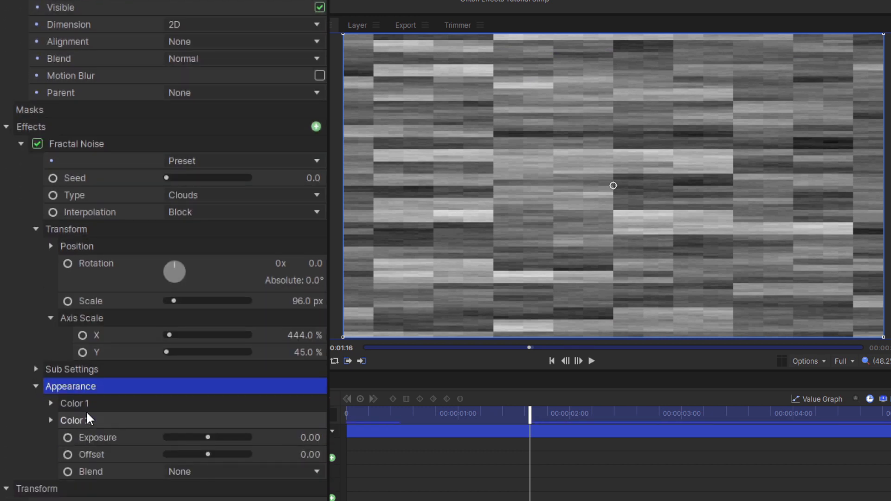
pyautogui.click(89, 439)
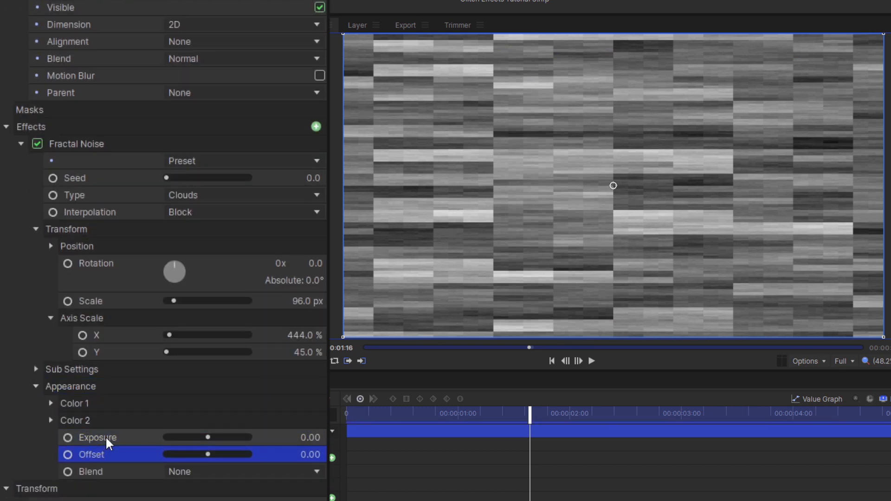
pyautogui.moveTo(294, 437)
pyautogui.mouseDown()
pyautogui.moveTo(307, 437)
pyautogui.moveTo(285, 455)
pyautogui.moveTo(314, 437)
pyautogui.mouseUp()
pyautogui.write('5')
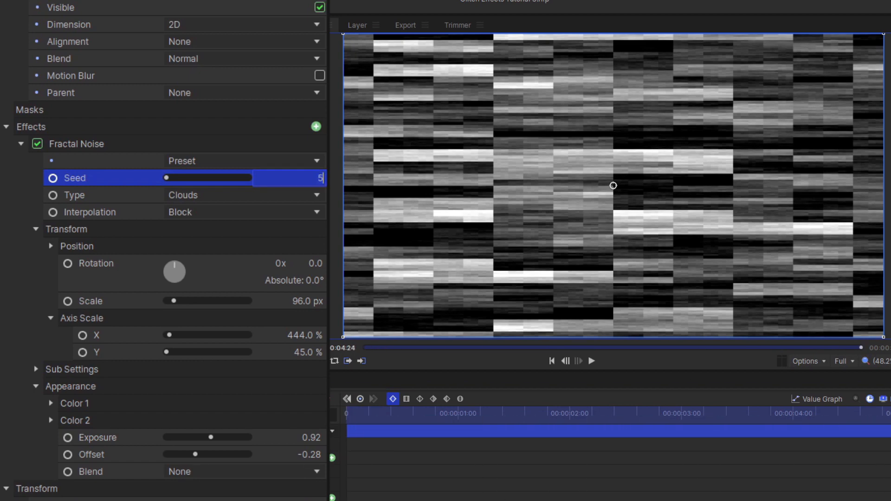
pyautogui.write('0')
pyautogui.press('Return')
pyautogui.moveTo(618, 415); pyautogui.dragTo(547, 414)
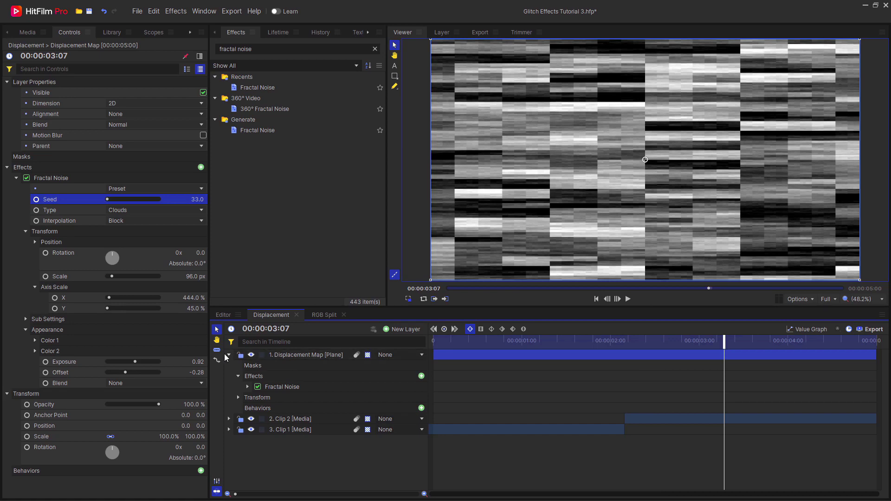
# Convert the Displacement Map layer into a composite shot, moving its noise effect with it
pyautogui.click(227, 355)
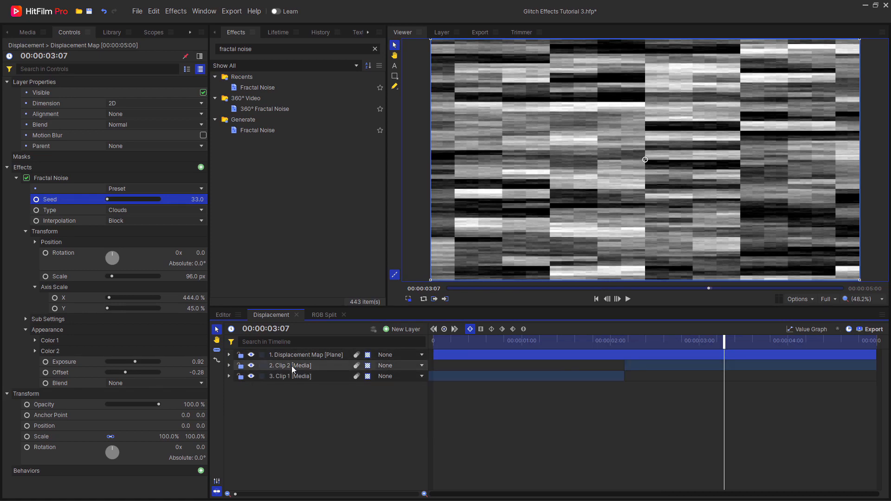
pyautogui.click(317, 354)
pyautogui.rightClick(297, 354)
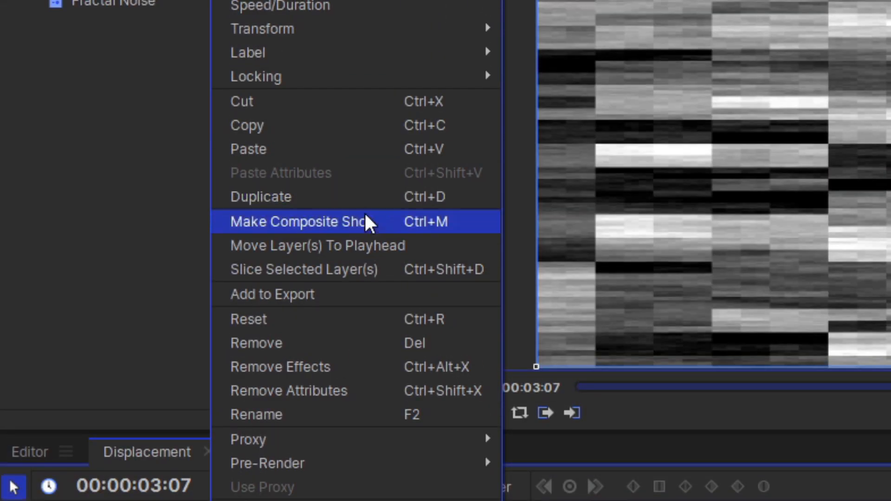
pyautogui.click(380, 220)
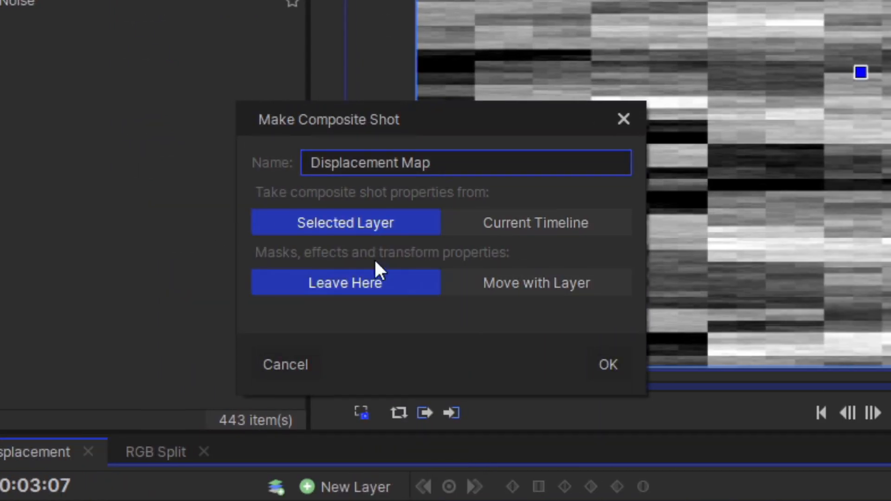
pyautogui.click(522, 279)
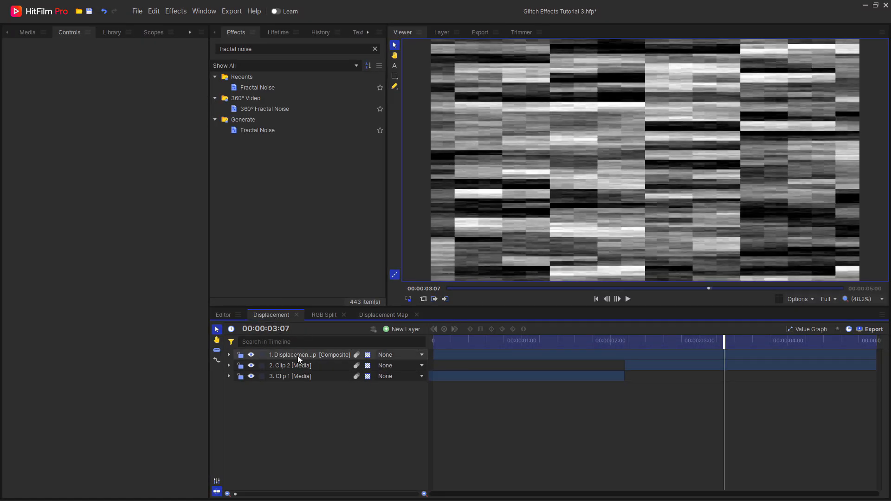
pyautogui.click(297, 355)
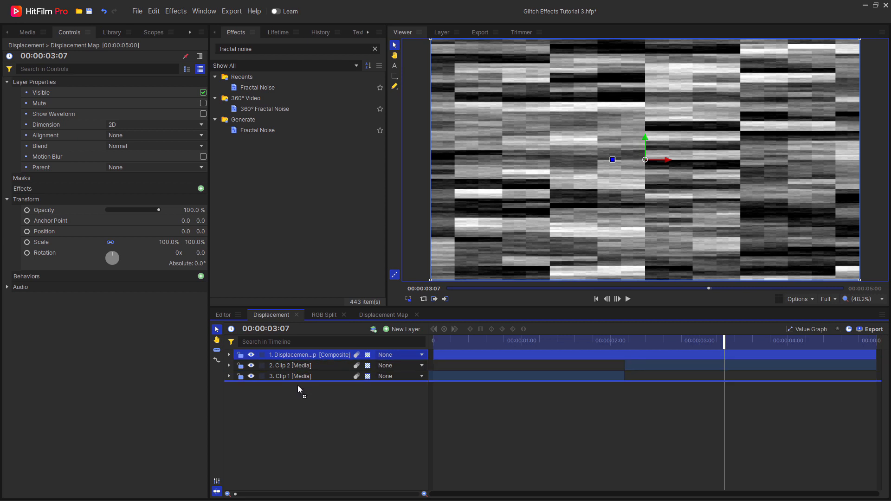
# Hide the Displacement Map below both clips and apply Displacement to the New Grade layer
pyautogui.click(251, 355)
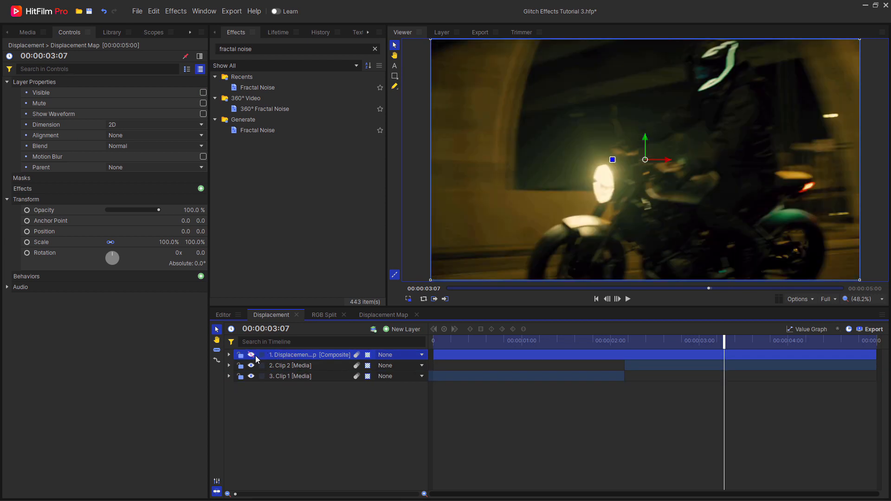
pyautogui.moveTo(293, 357); pyautogui.dragTo(310, 385)
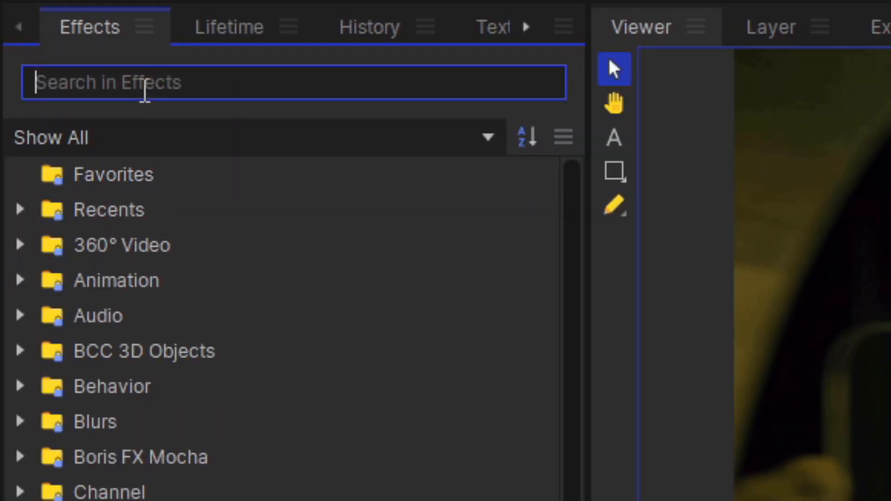
pyautogui.write('displac')
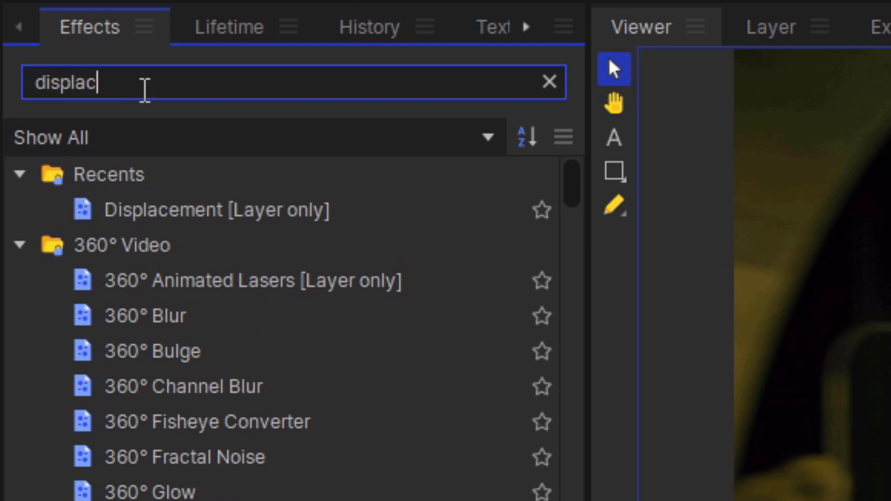
pyautogui.write('t')
pyautogui.click(177, 209)
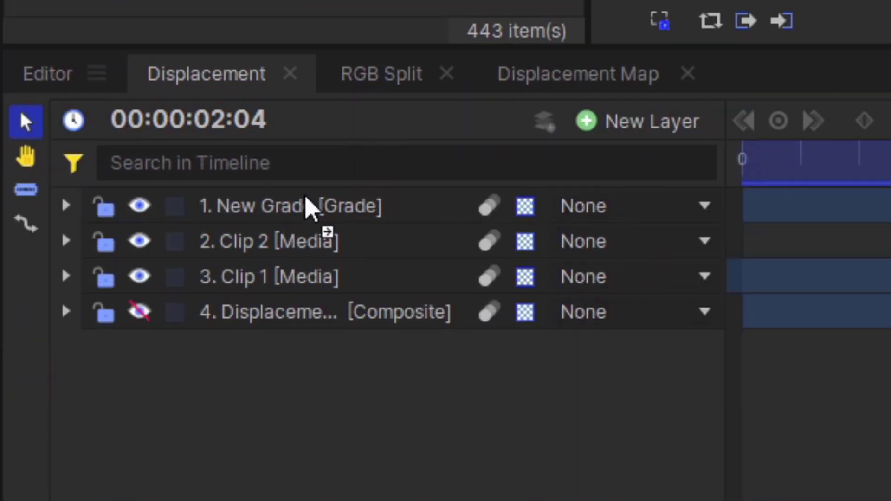
pyautogui.moveTo(309, 205); pyautogui.dragTo(313, 204)
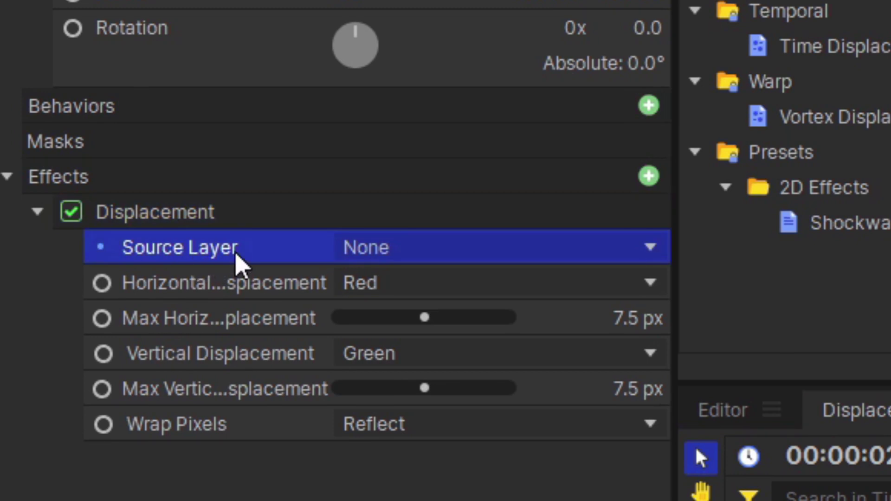
# Set Source Layer to 4. Displacement Map and raise the maximum horizontal displacement
pyautogui.click(382, 247)
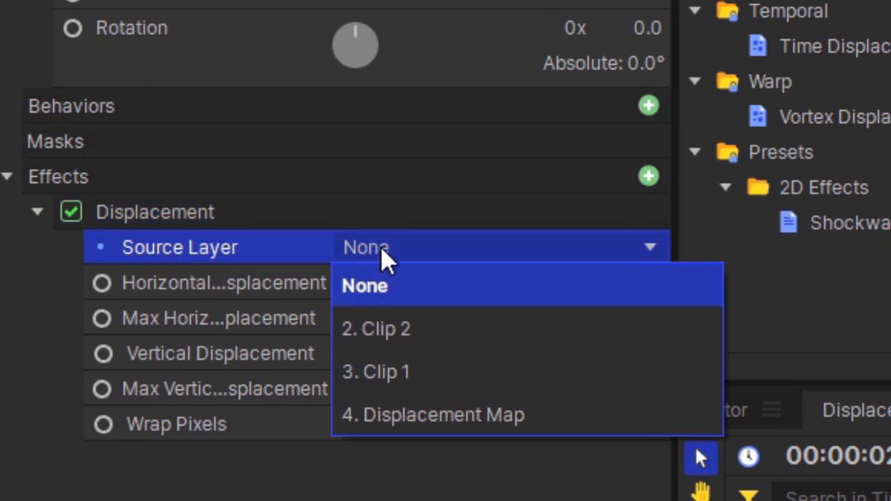
pyautogui.click(494, 415)
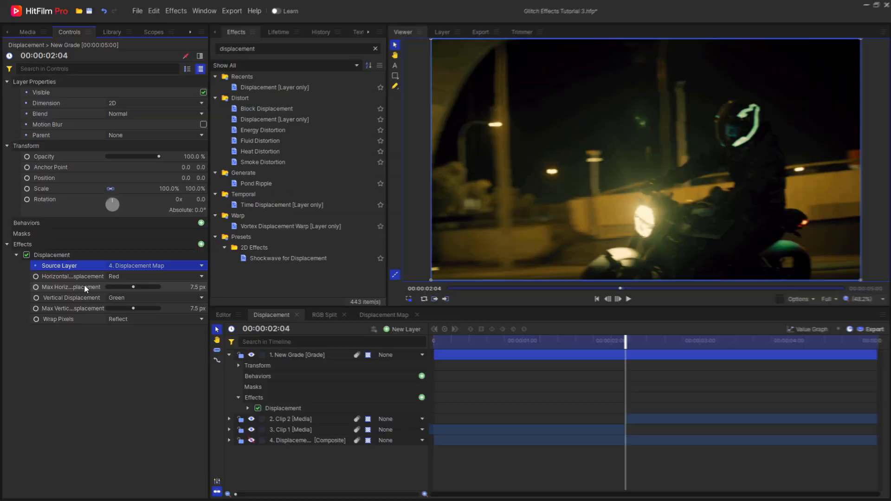
pyautogui.moveTo(133, 288); pyautogui.dragTo(134, 309)
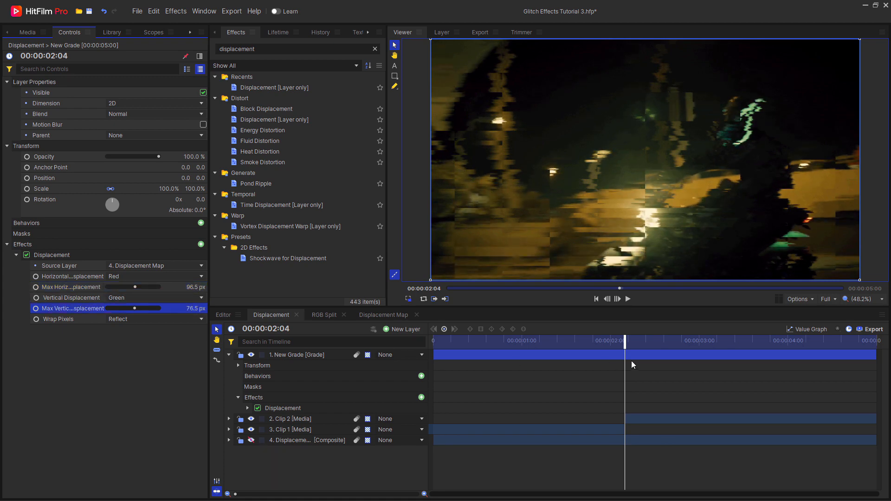
pyautogui.moveTo(621, 342); pyautogui.dragTo(624, 358)
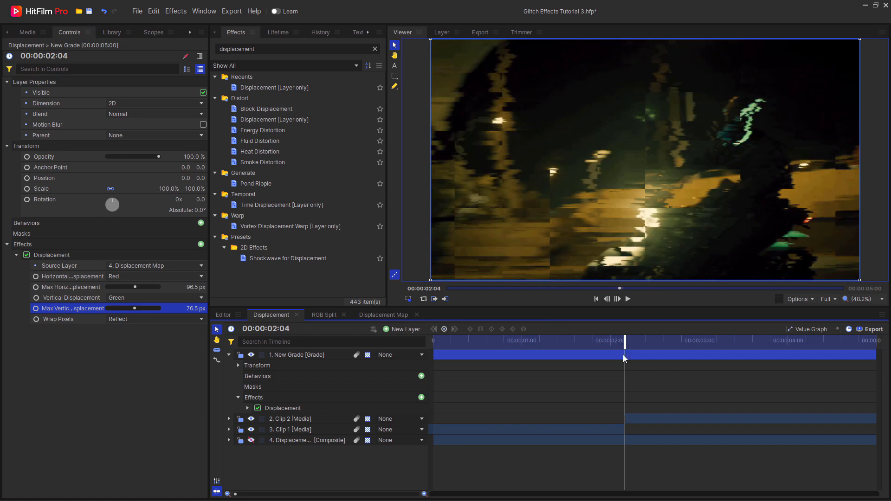
# Keyframe Max Horizontal to about 307 px at 02:04 and 0 px at 02:01, then play the ramp
pyautogui.moveTo(135, 287); pyautogui.dragTo(138, 287)
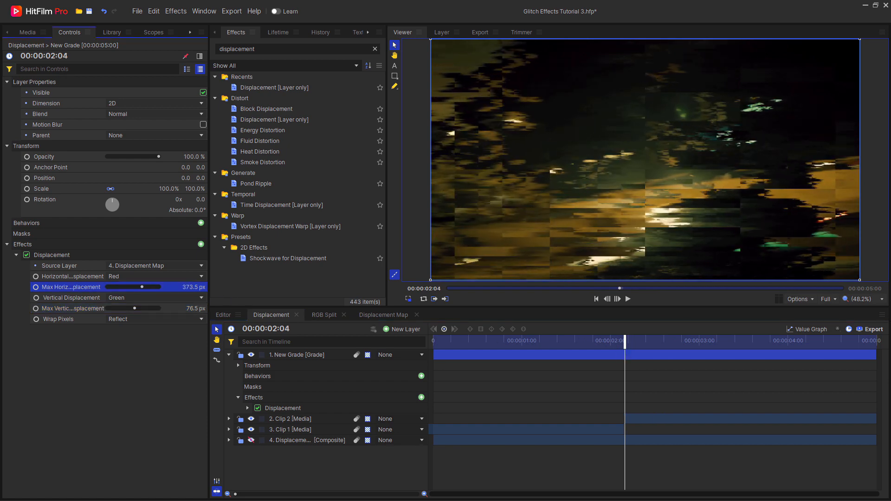
pyautogui.moveTo(621, 340); pyautogui.dragTo(622, 350)
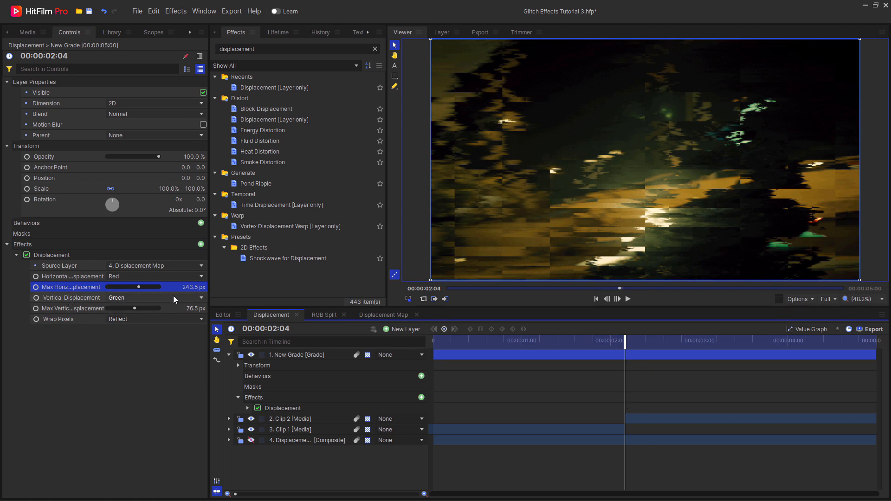
pyautogui.moveTo(188, 287); pyautogui.dragTo(187, 308)
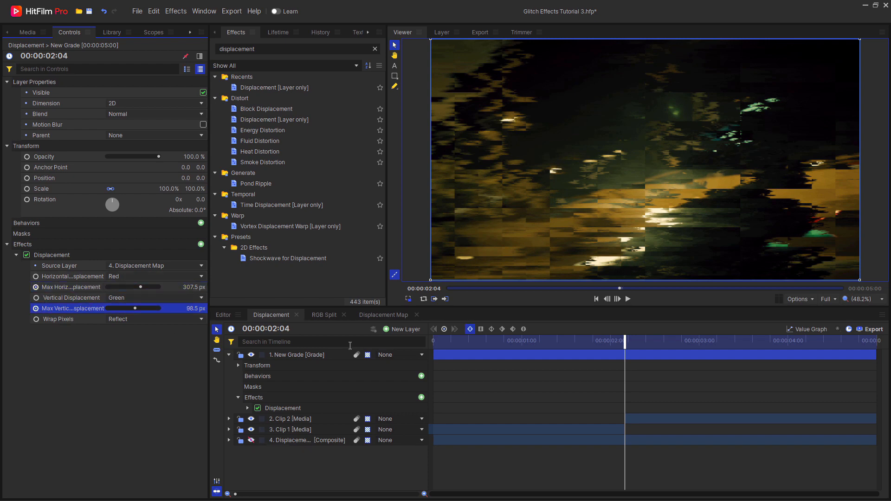
pyautogui.moveTo(626, 341); pyautogui.dragTo(615, 341)
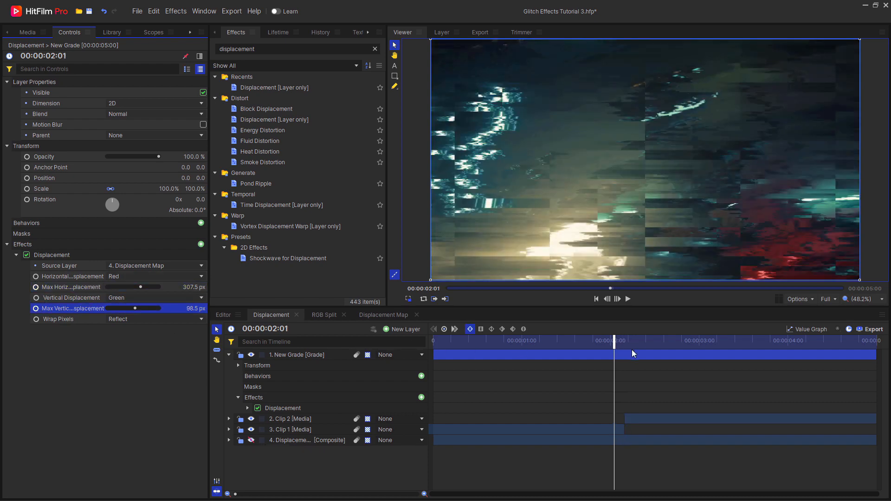
pyautogui.write('0')
pyautogui.press('Return')
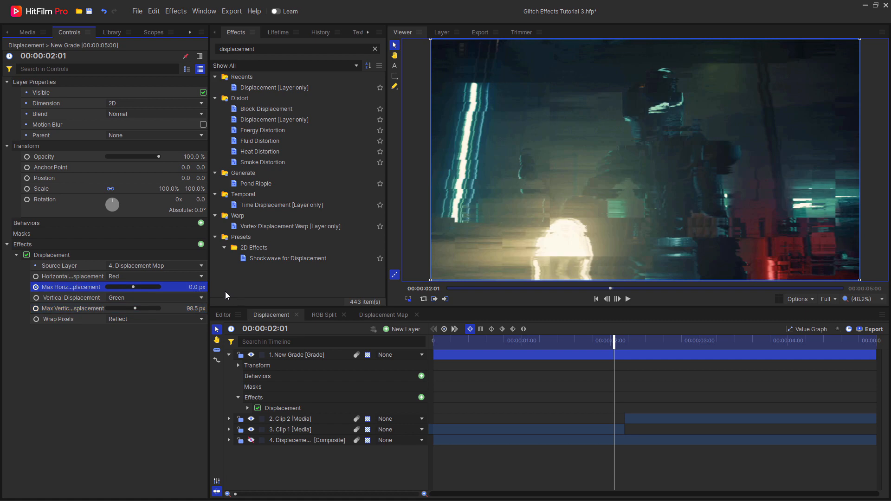
pyautogui.hotkey('ctrl', 'z')
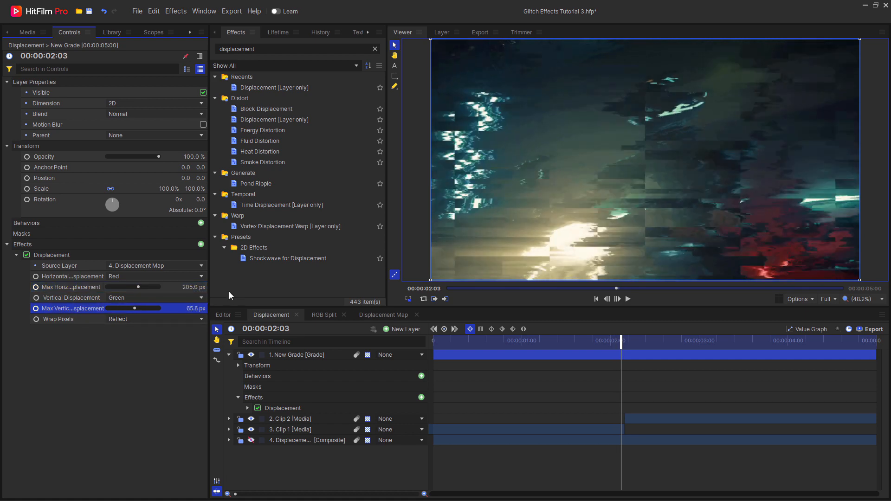
pyautogui.hotkey('ctrl', 'z')
pyautogui.press('space')
pyautogui.write('0')
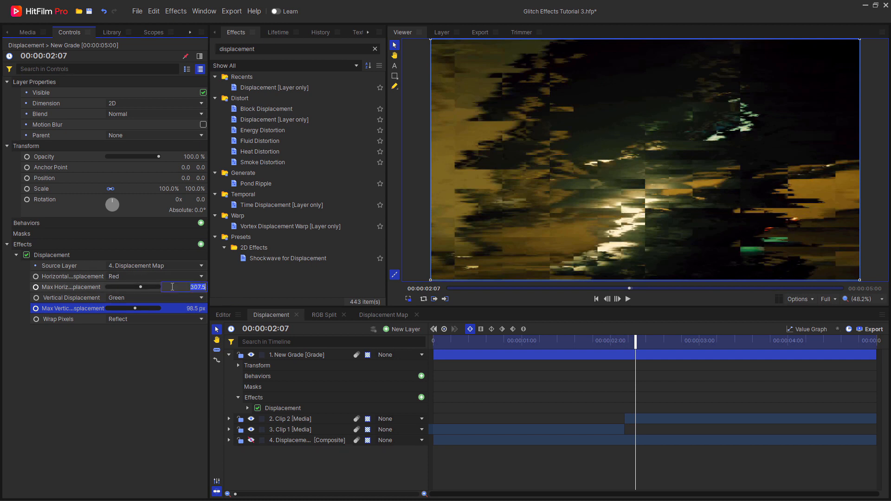
# Bring both maximum displacements back to 0 px after the glitch
pyautogui.moveTo(171, 286); pyautogui.dragTo(132, 286)
pyautogui.moveTo(179, 307); pyautogui.dragTo(112, 308)
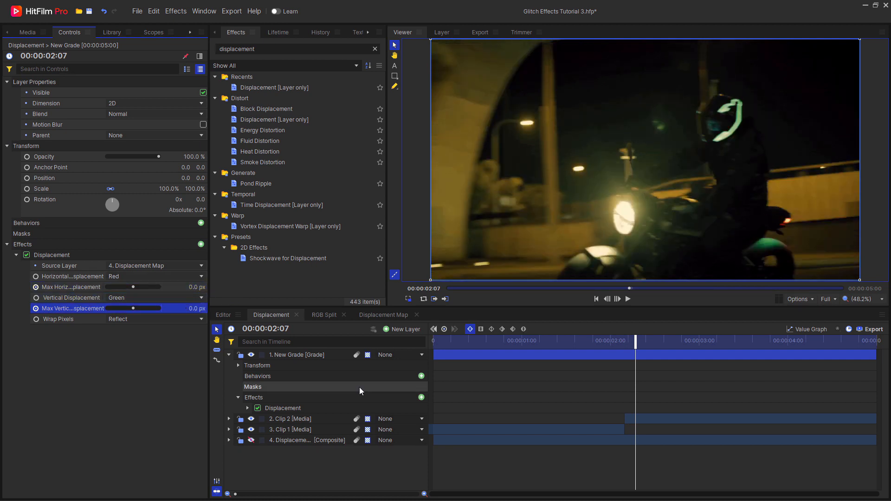
pyautogui.moveTo(635, 341); pyautogui.dragTo(674, 341)
# Add a small second horizontal displacement pulse near the start of the glitch
pyautogui.click(690, 355)
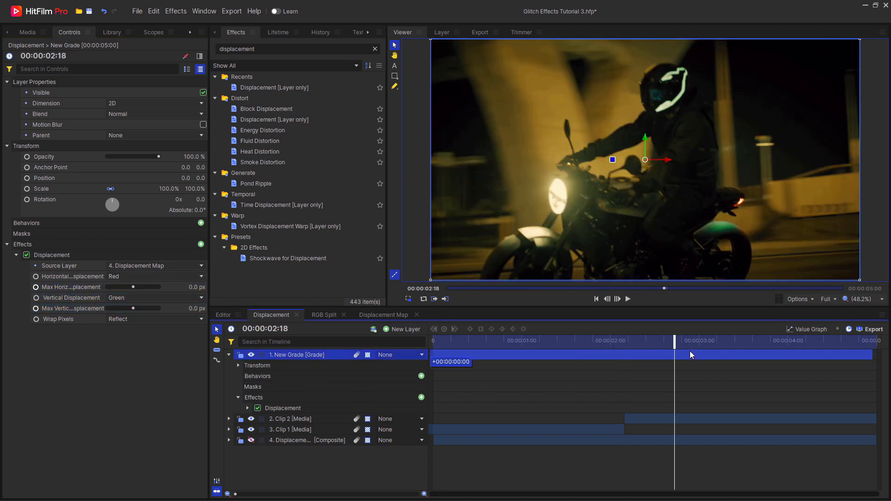
pyautogui.moveTo(674, 341)
pyautogui.mouseDown()
pyautogui.moveTo(615, 341)
pyautogui.moveTo(671, 341)
pyautogui.mouseUp()
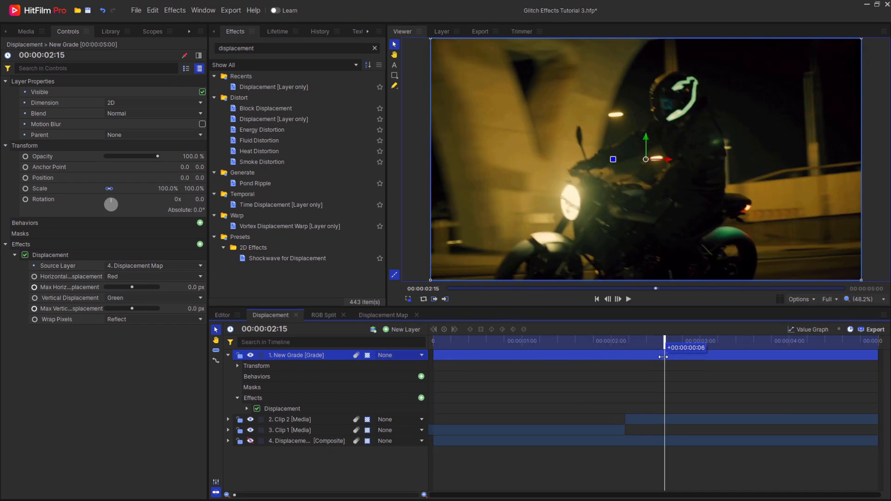
pyautogui.moveTo(129, 287); pyautogui.dragTo(132, 287)
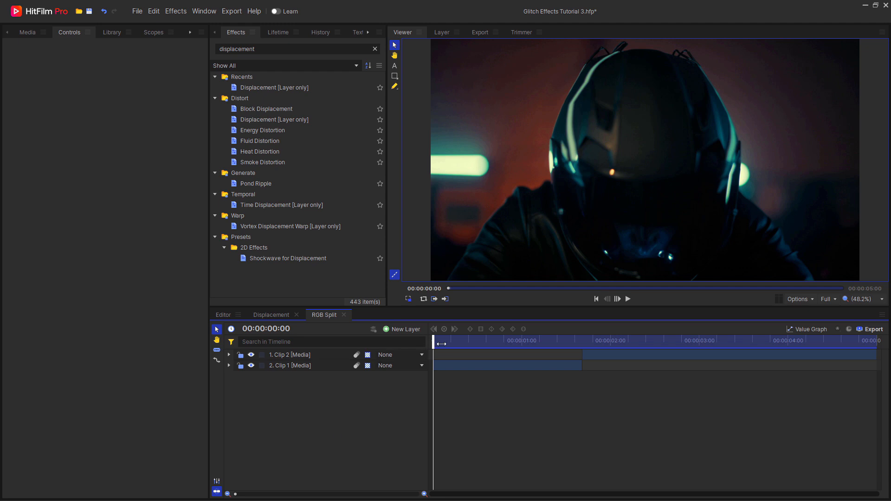
# Nest Clip 1 and Clip 2 into a new composite shot named RGB Split Footage
pyautogui.moveTo(433, 341); pyautogui.dragTo(543, 342)
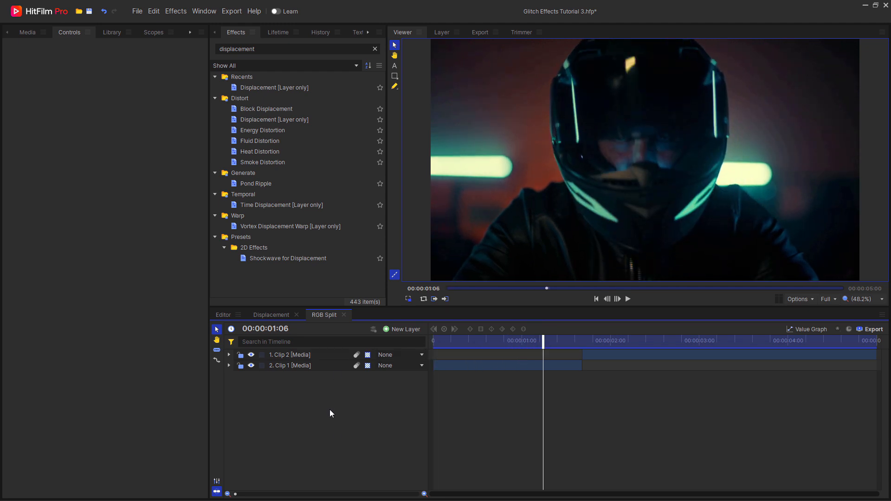
pyautogui.moveTo(330, 410); pyautogui.dragTo(306, 365)
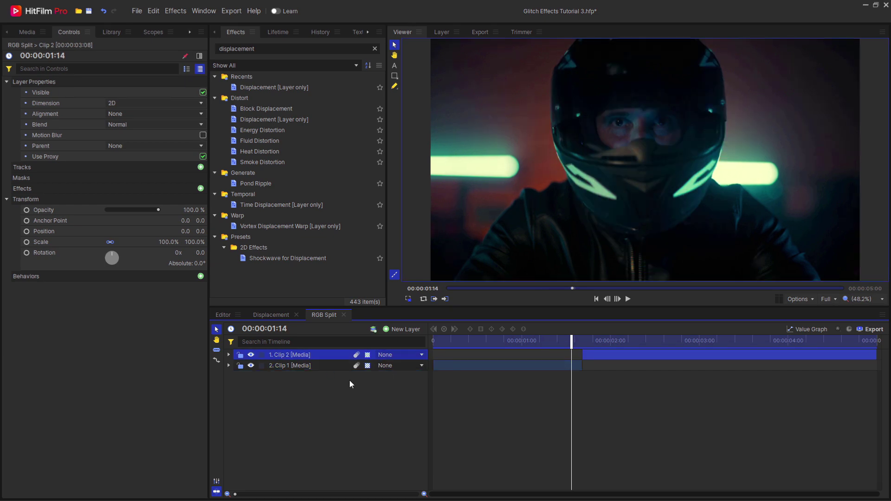
pyautogui.click(323, 366)
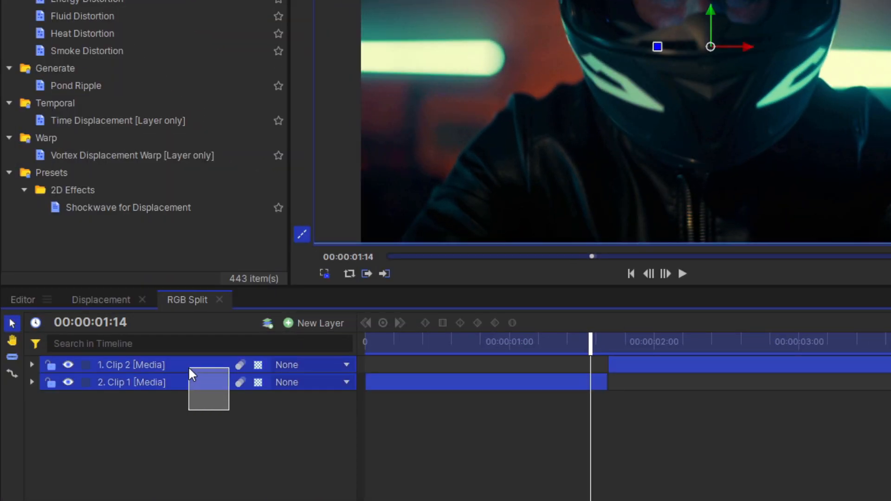
pyautogui.moveTo(191, 373); pyautogui.dragTo(182, 382)
pyautogui.rightClick(176, 371)
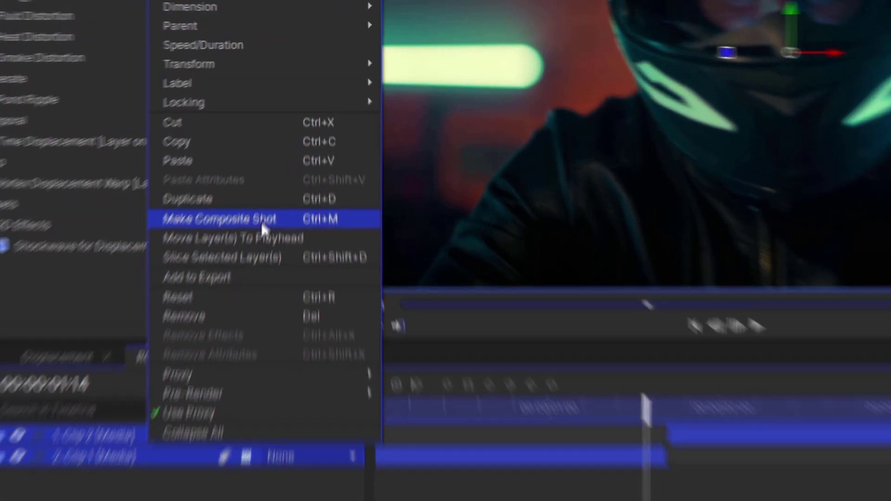
pyautogui.click(243, 185)
pyautogui.moveTo(387, 166); pyautogui.dragTo(237, 163)
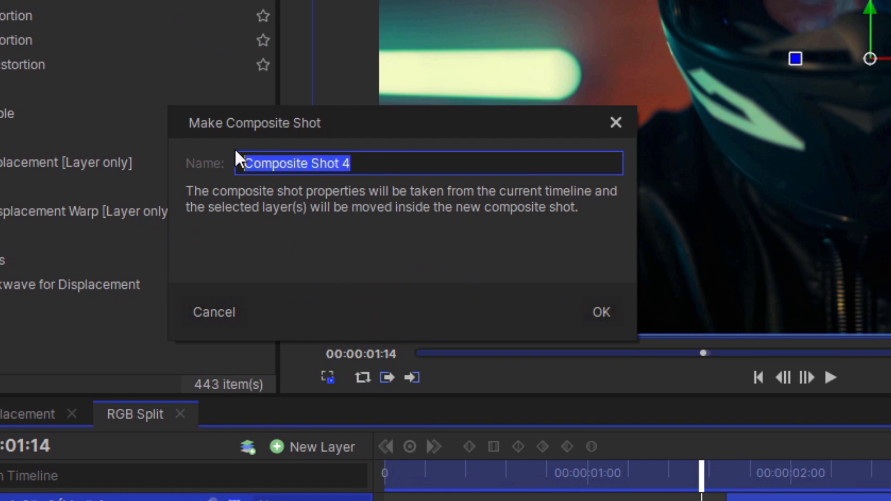
pyautogui.write('R')
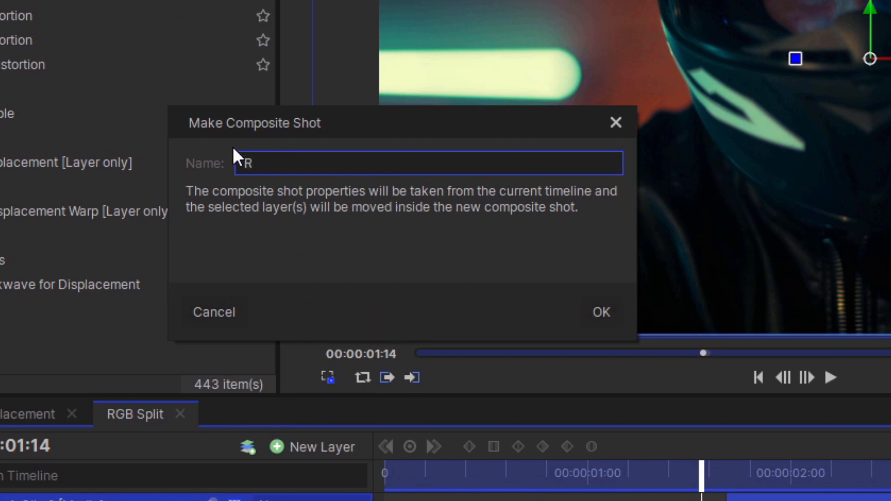
pyautogui.write('GB Split Foo')
pyautogui.press('Return')
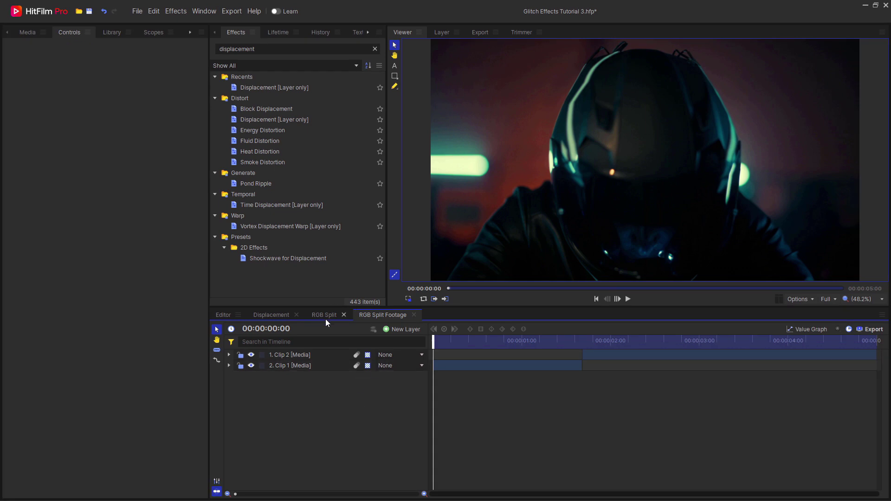
# Duplicate the footage composite layer twice in the RGB Split timeline for three copies
pyautogui.click(325, 315)
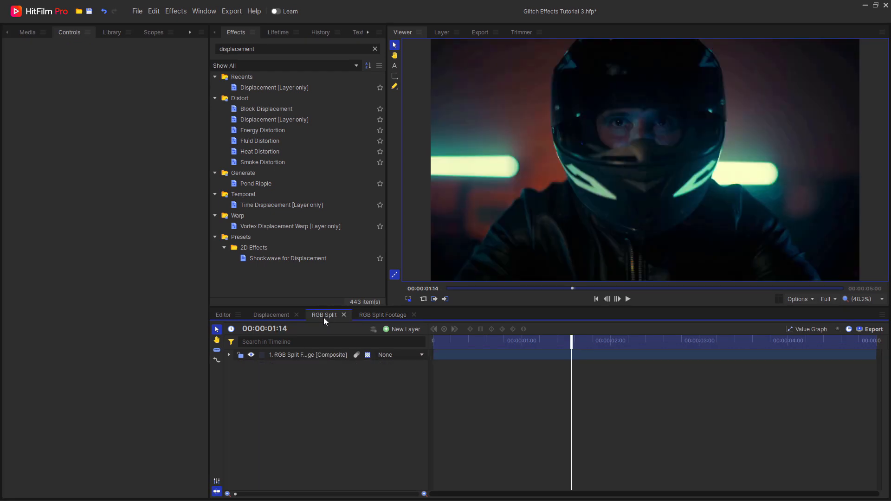
pyautogui.click(314, 355)
pyautogui.rightClick(314, 355)
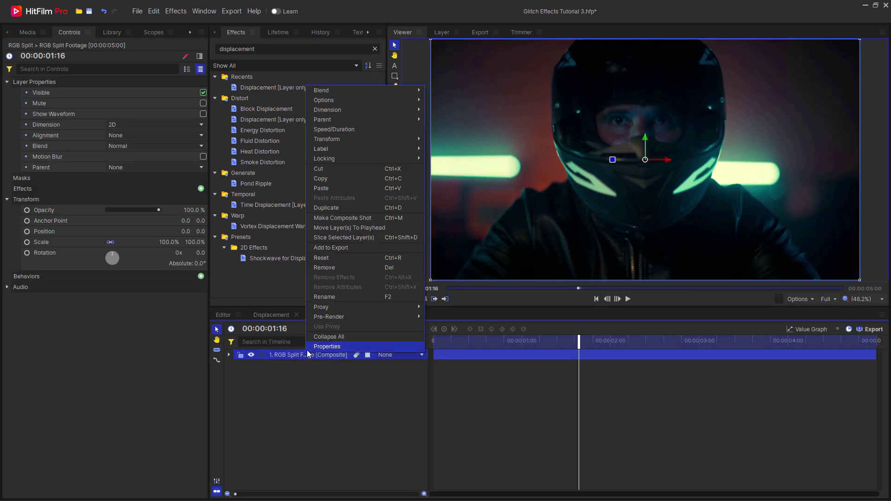
pyautogui.click(362, 214)
pyautogui.rightClick(334, 356)
pyautogui.click(362, 221)
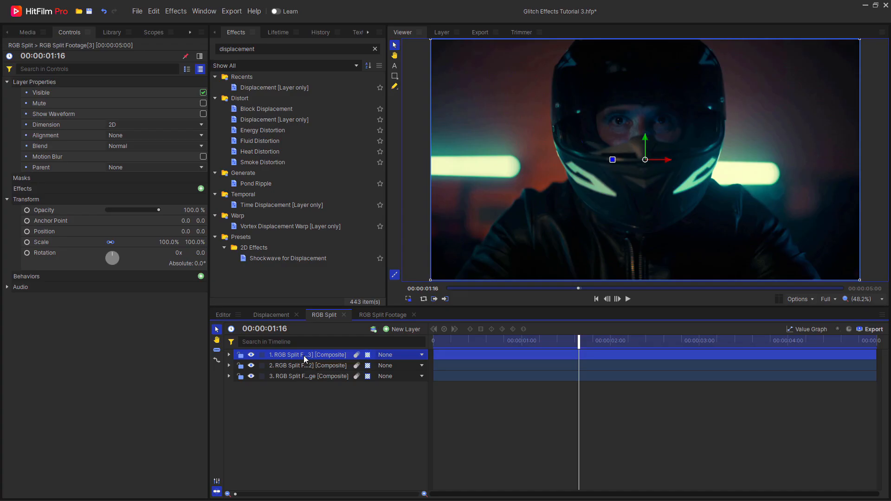
# Rename the three copies Red, Green and Blue
pyautogui.doubleClick(86, 463)
pyautogui.write('Red')
pyautogui.press('Return')
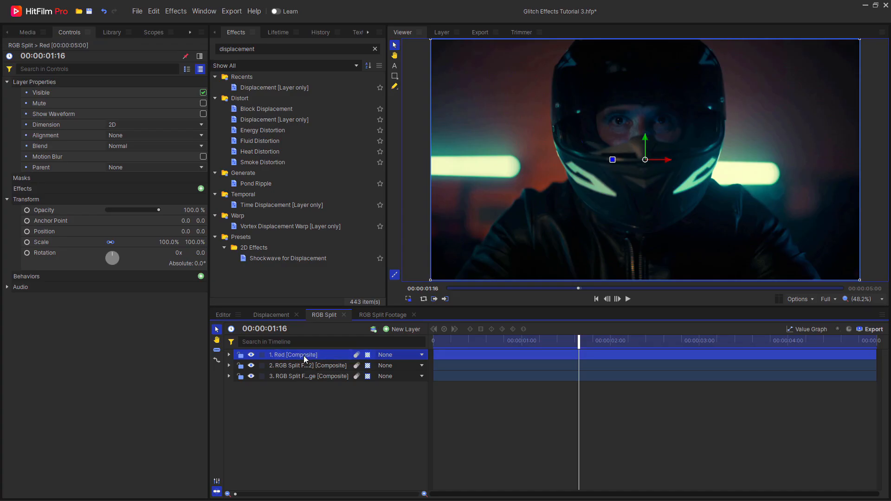
pyautogui.doubleClick(304, 365)
pyautogui.write('Green')
pyautogui.press('Return')
pyautogui.doubleClick(311, 376)
pyautogui.write('Blue')
pyautogui.press('Return')
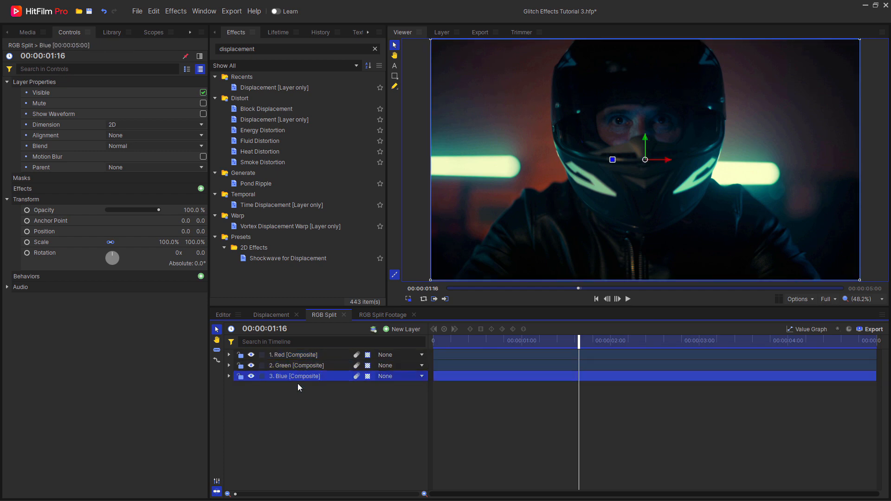
pyautogui.click(317, 355)
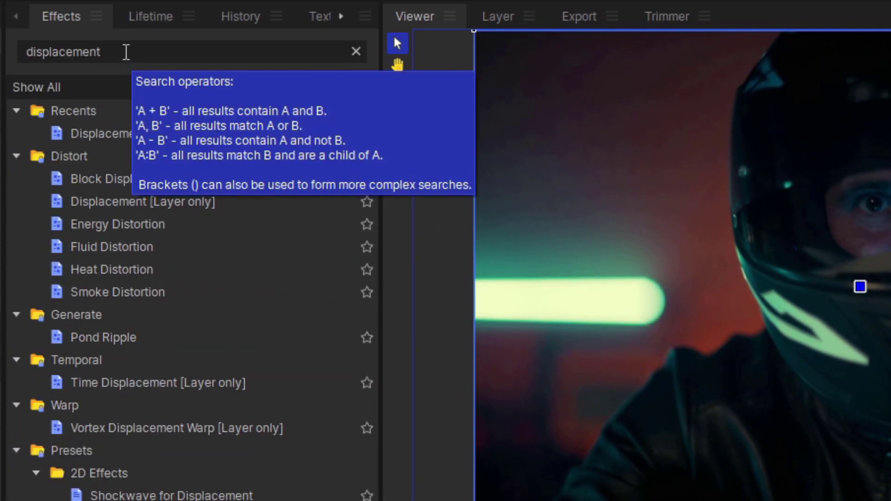
# Apply Levels Histogram to Red with Green and Blue Output White at 0, leaving red only
pyautogui.doubleClick(247, 49)
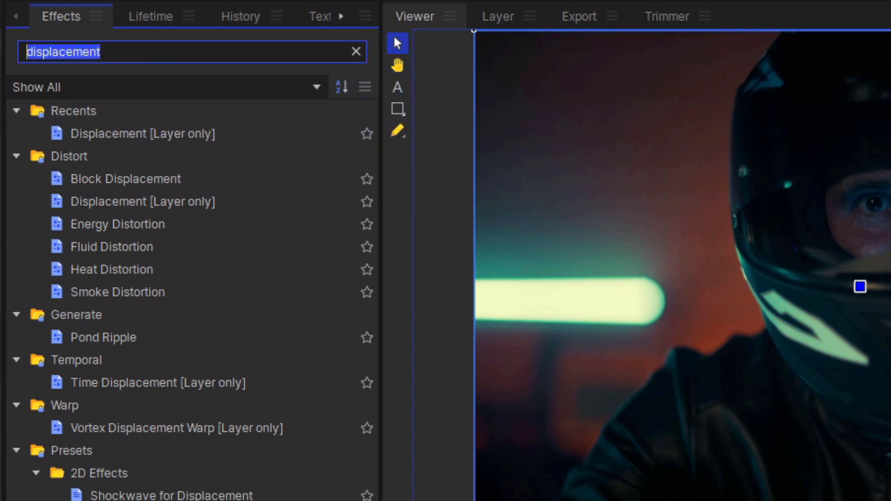
pyautogui.write('levels his')
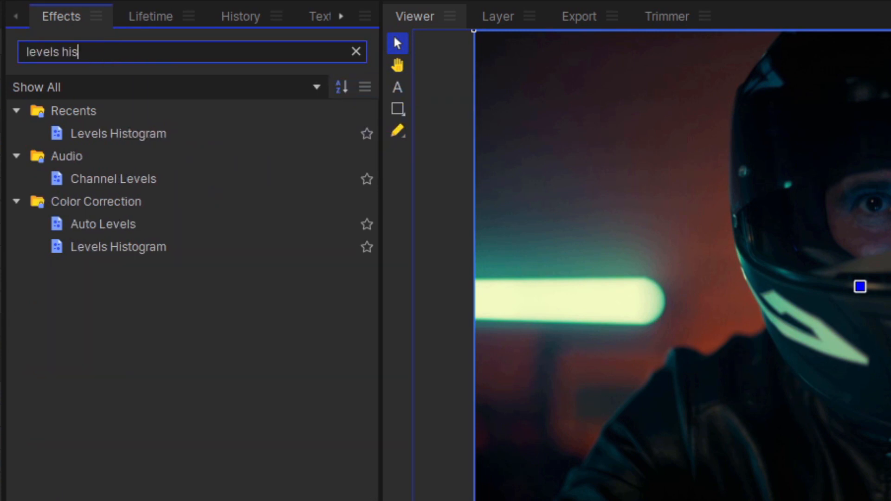
pyautogui.write('t')
pyautogui.click(97, 134)
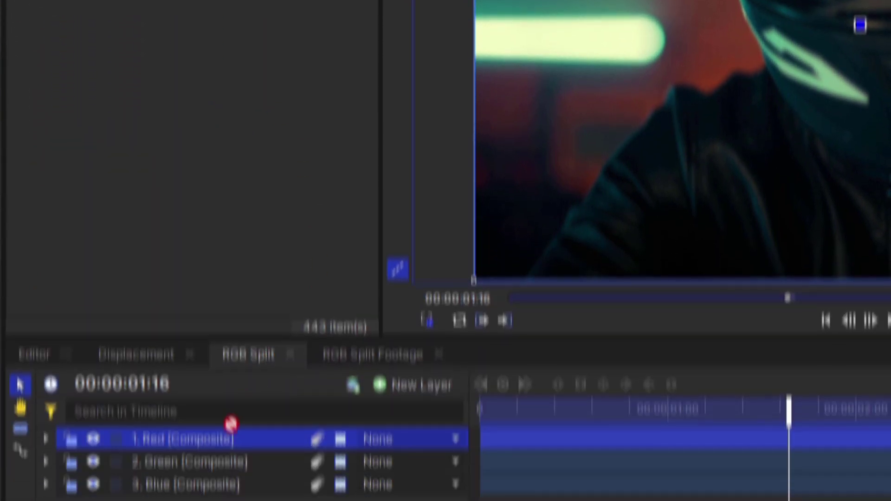
pyautogui.moveTo(261, 158); pyautogui.dragTo(218, 422)
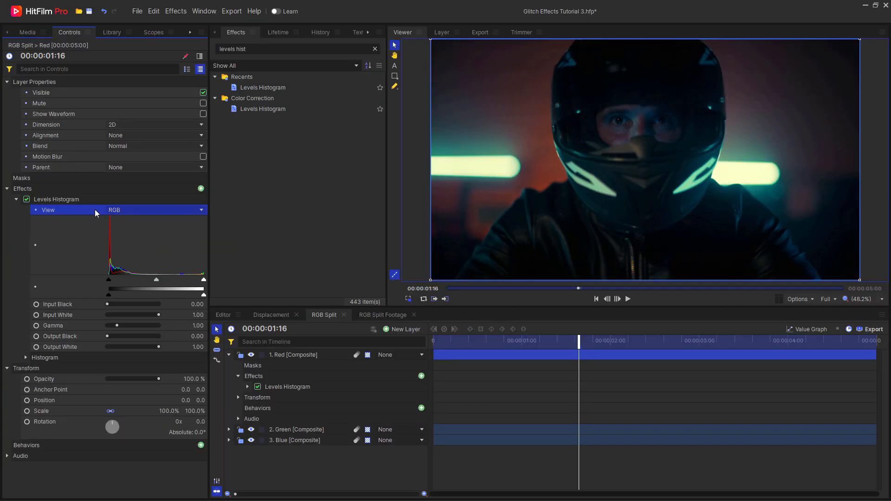
pyautogui.click(119, 210)
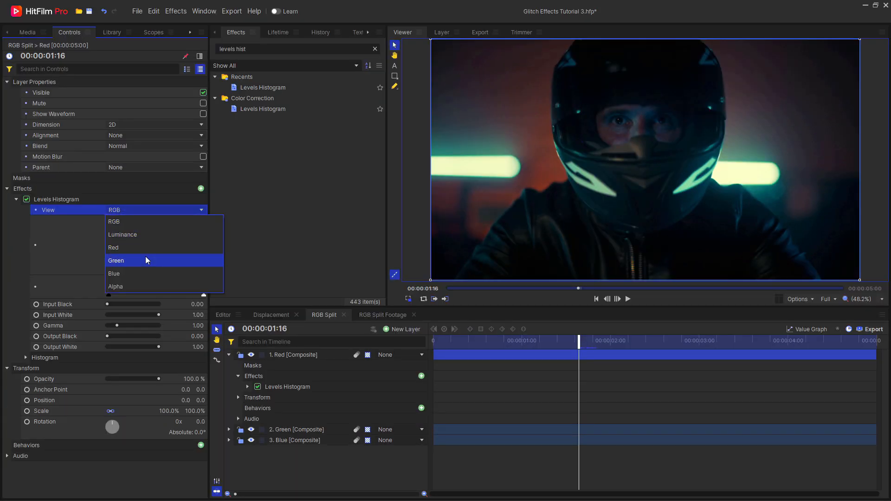
pyautogui.click(116, 260)
pyautogui.moveTo(157, 347); pyautogui.dragTo(110, 346)
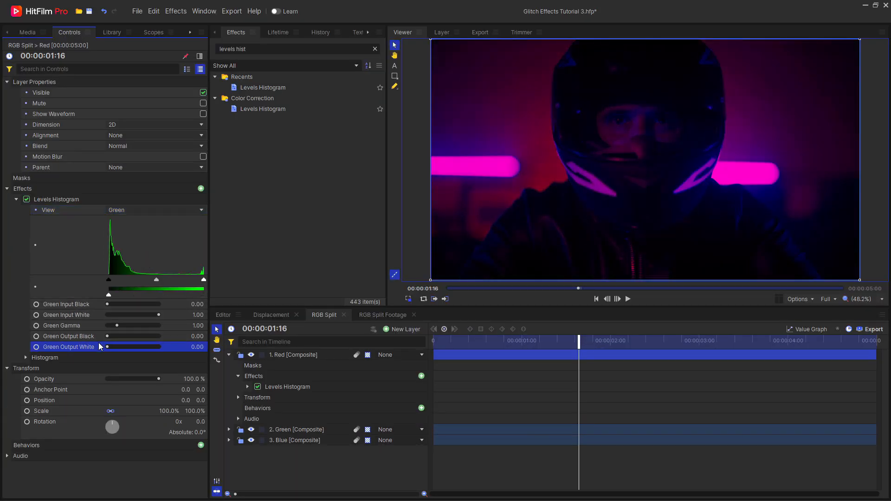
pyautogui.click(136, 210)
pyautogui.click(117, 272)
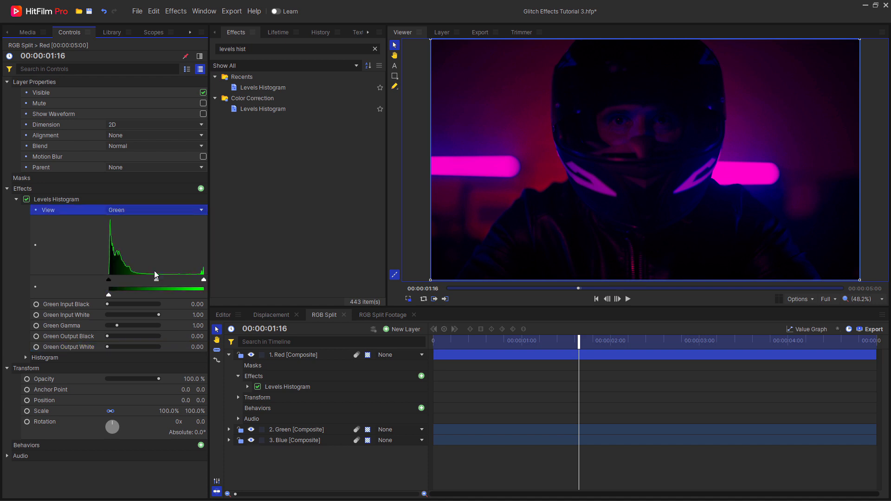
pyautogui.moveTo(158, 347); pyautogui.dragTo(109, 347)
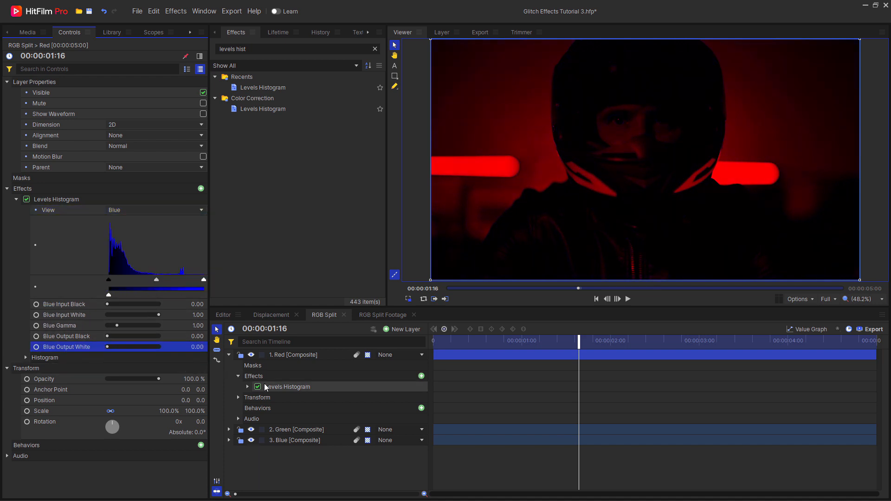
# Hide the Red layer and apply Levels Histogram to the Green layer
pyautogui.click(251, 355)
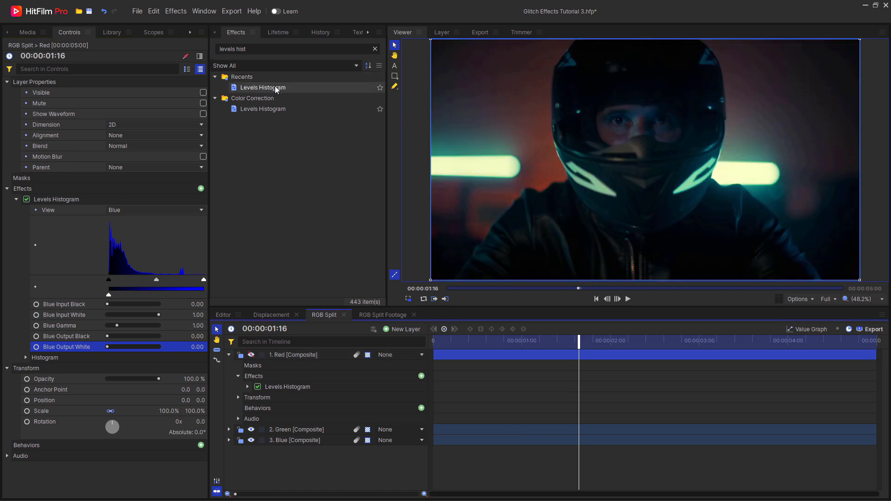
pyautogui.moveTo(256, 88); pyautogui.dragTo(331, 137)
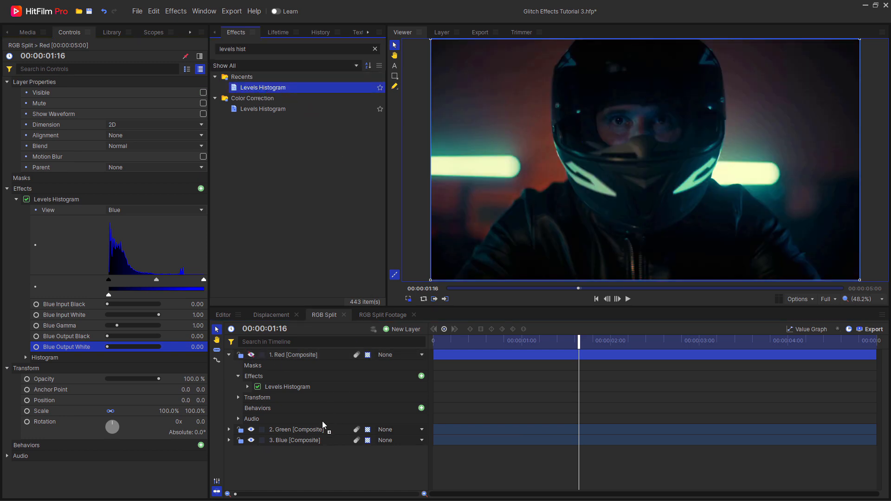
pyautogui.moveTo(302, 433); pyautogui.dragTo(303, 431)
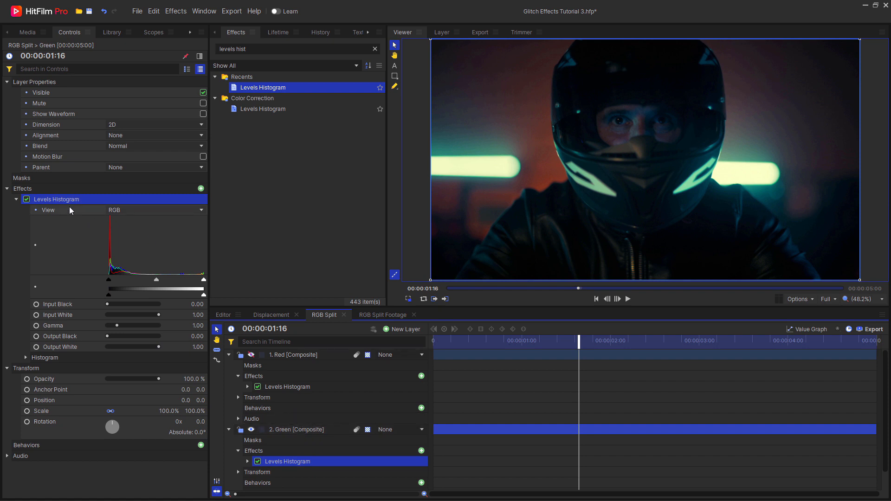
# Set Red and Blue Output White to 0 on the Green layer's Levels Histogram
pyautogui.click(154, 209)
pyautogui.click(155, 232)
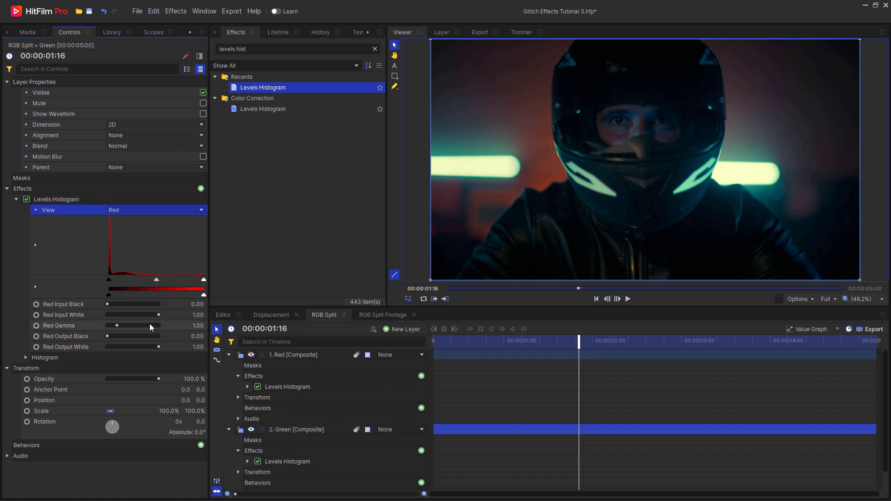
pyautogui.moveTo(159, 347); pyautogui.dragTo(103, 346)
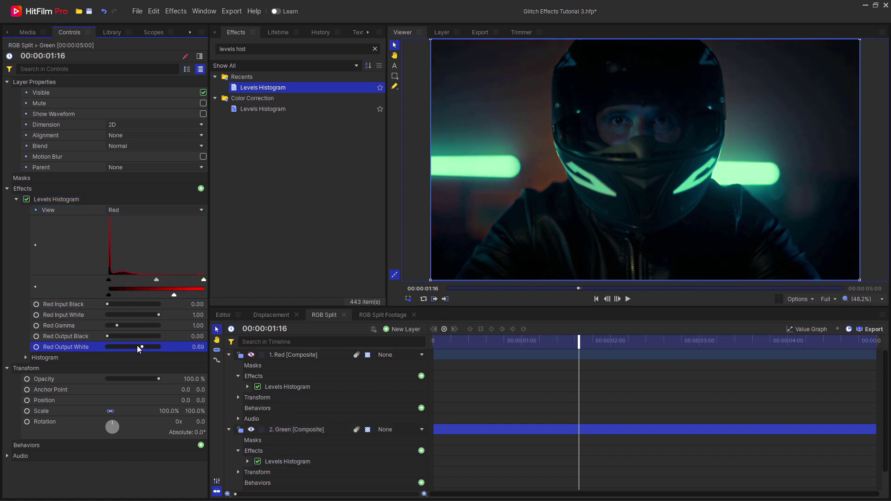
pyautogui.click(123, 210)
pyautogui.click(123, 273)
pyautogui.moveTo(159, 347); pyautogui.dragTo(119, 347)
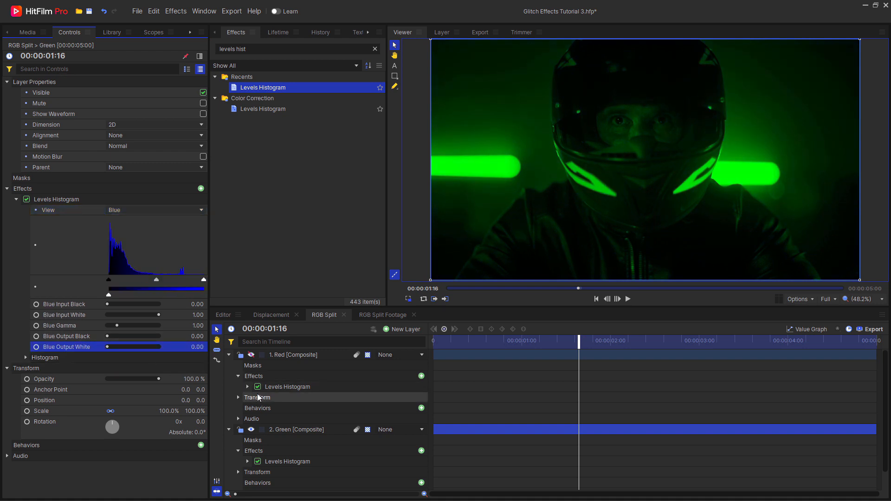
# Isolate the Blue layer's channel, then toggle all three colour layers visible again to compare
pyautogui.click(229, 355)
pyautogui.click(251, 376)
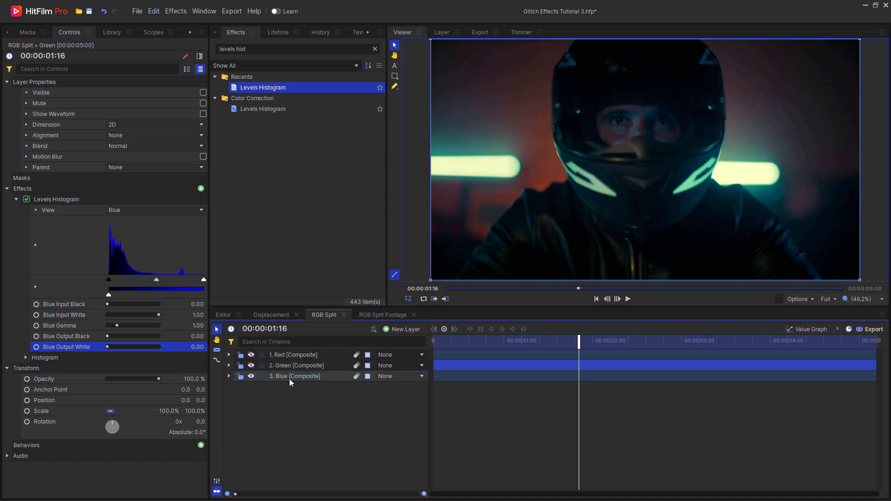
pyautogui.click(291, 377)
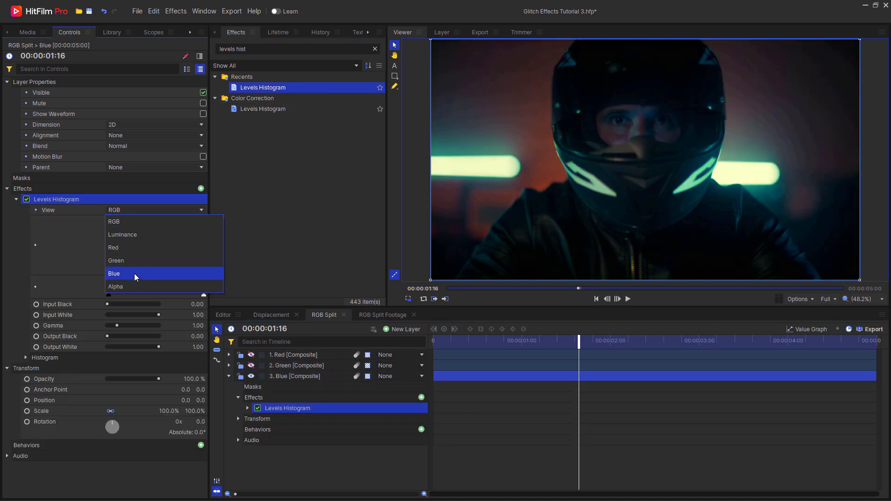
pyautogui.click(240, 377)
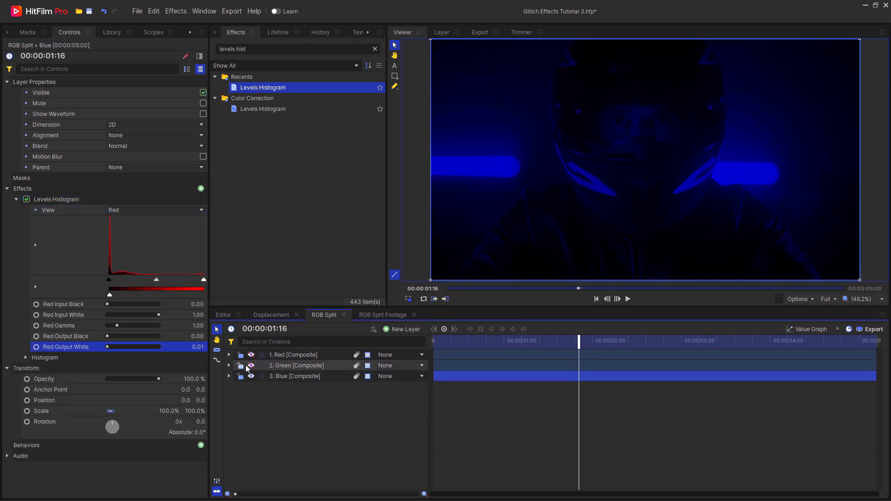
pyautogui.click(251, 356)
pyautogui.click(251, 365)
pyautogui.click(251, 355)
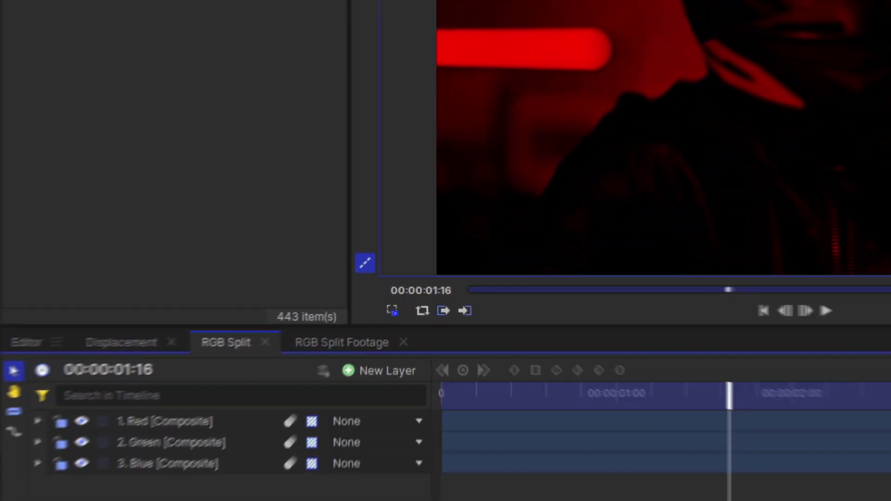
# Set the three colour layers to Screen blending and scrub back to check the recombined shot
pyautogui.moveTo(306, 387); pyautogui.dragTo(282, 353)
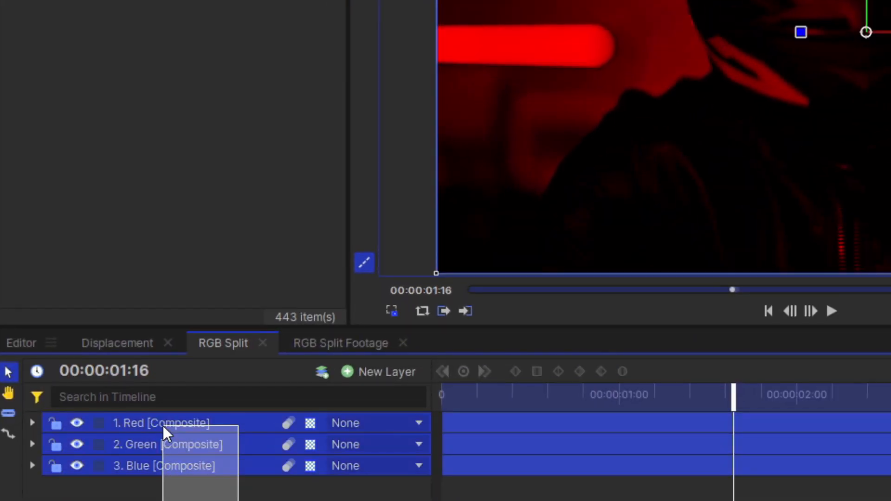
pyautogui.rightClick(292, 357)
pyautogui.moveTo(209, 83)
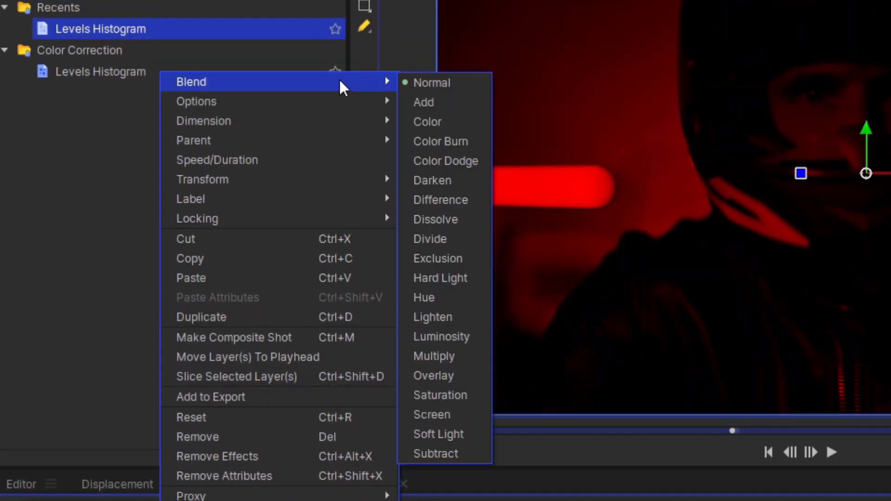
pyautogui.click(431, 414)
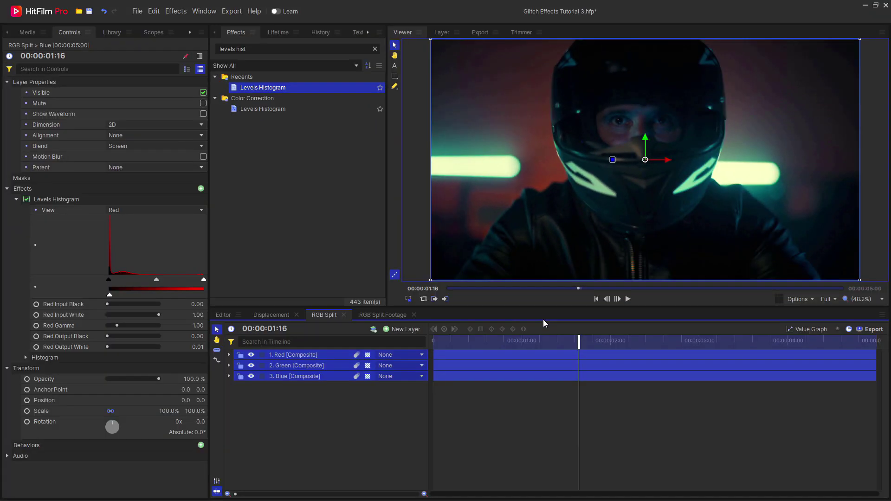
pyautogui.moveTo(577, 340)
pyautogui.mouseDown()
pyautogui.moveTo(541, 345)
pyautogui.moveTo(557, 342)
pyautogui.mouseUp()
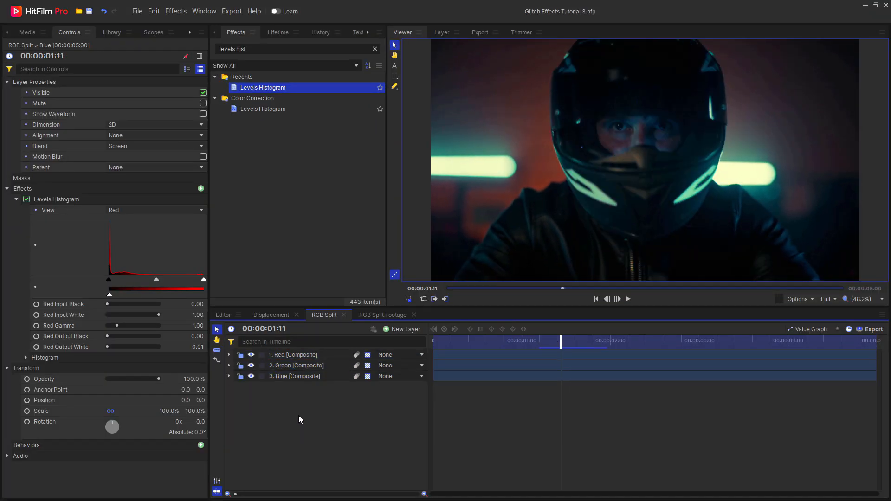
pyautogui.click(300, 354)
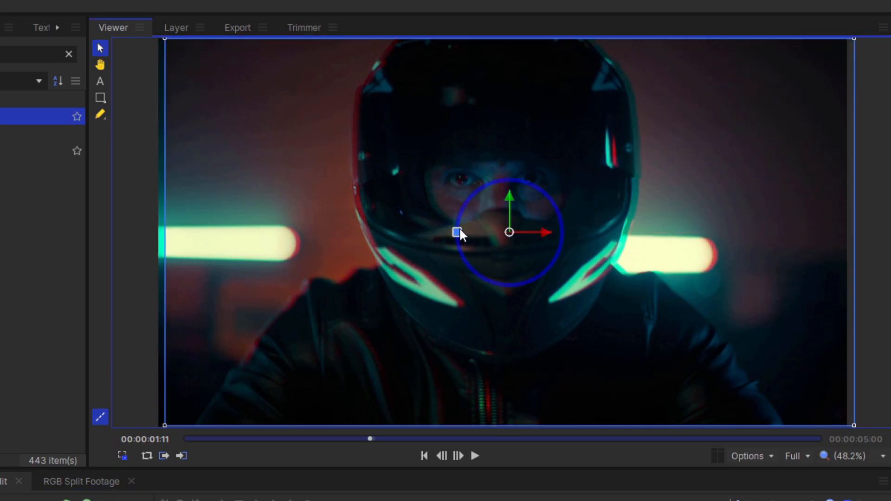
# Nudge the Red layer left and add a Shake effect, moving to a frame near the transition
pyautogui.moveTo(458, 234); pyautogui.dragTo(441, 237)
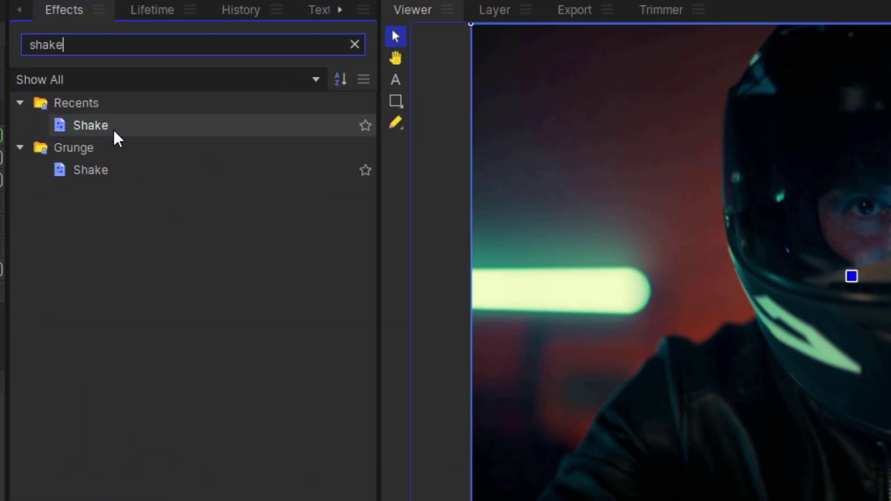
pyautogui.click(116, 127)
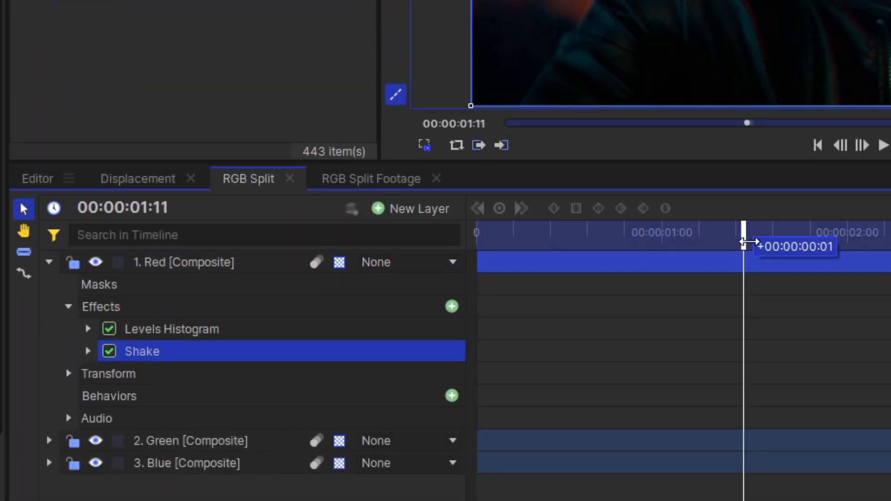
pyautogui.moveTo(745, 243); pyautogui.dragTo(797, 242)
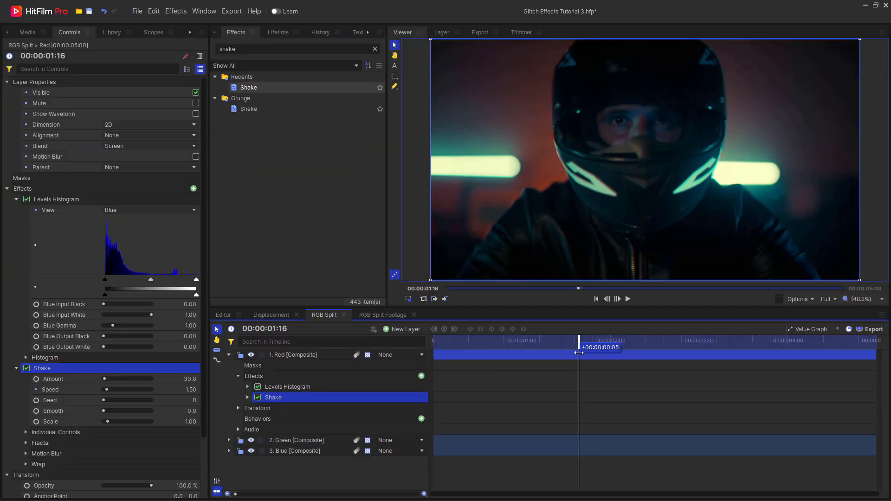
pyautogui.moveTo(580, 353); pyautogui.dragTo(582, 357)
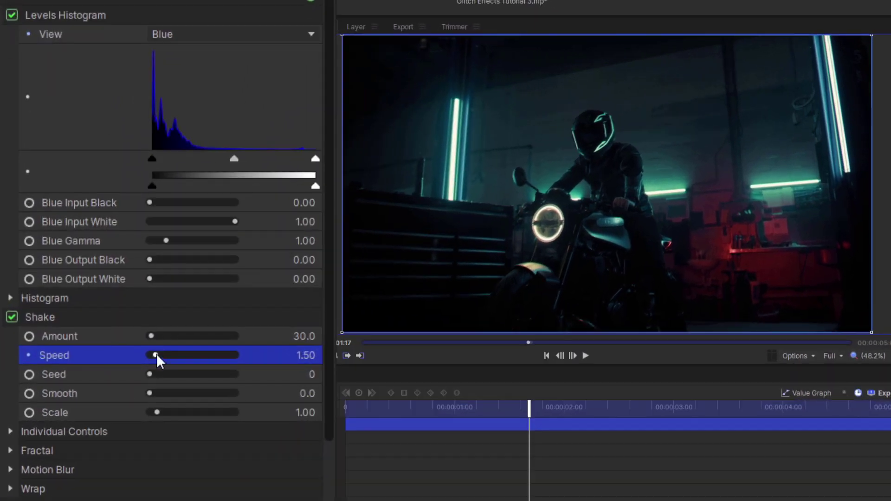
# Set the Shake speed to 20, preview the red split, and raise the amount toward 100
pyautogui.moveTo(106, 389); pyautogui.dragTo(150, 389)
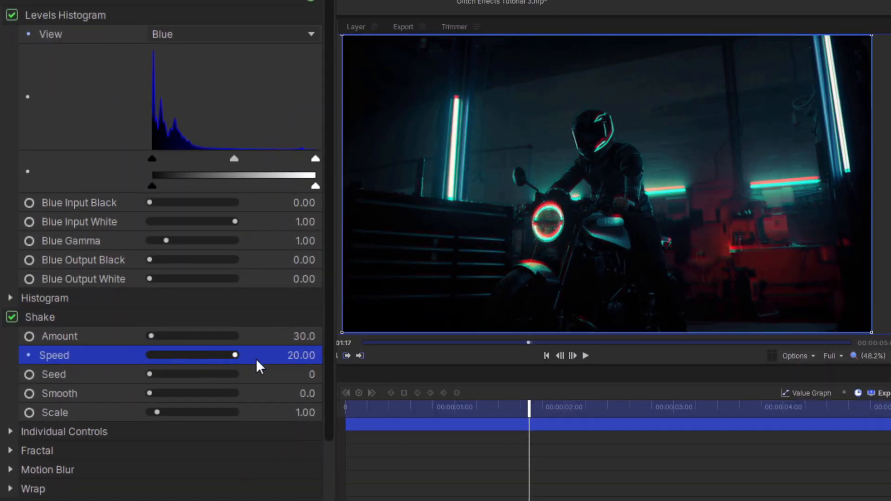
pyautogui.press('space')
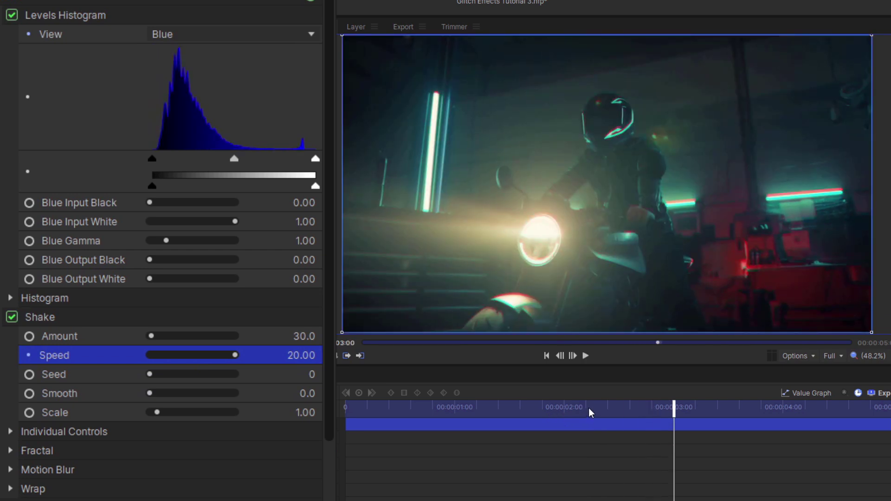
pyautogui.moveTo(589, 408); pyautogui.dragTo(518, 408)
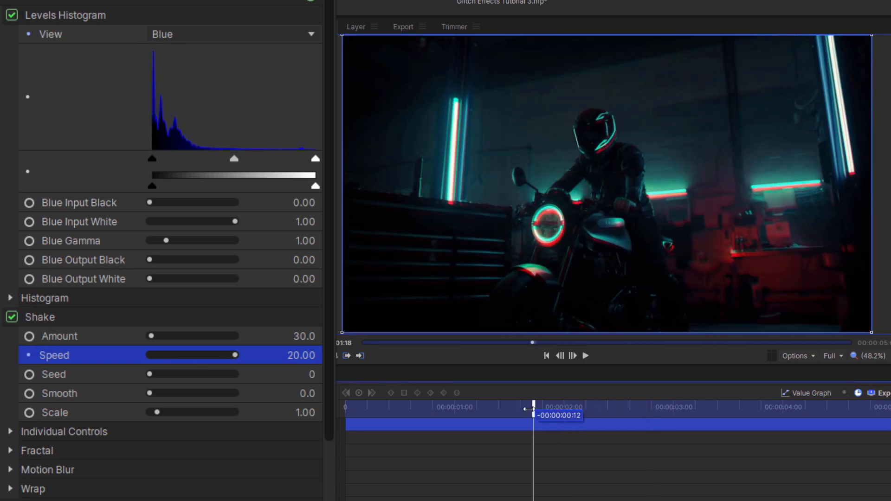
pyautogui.moveTo(304, 336); pyautogui.dragTo(334, 340)
pyautogui.write('100')
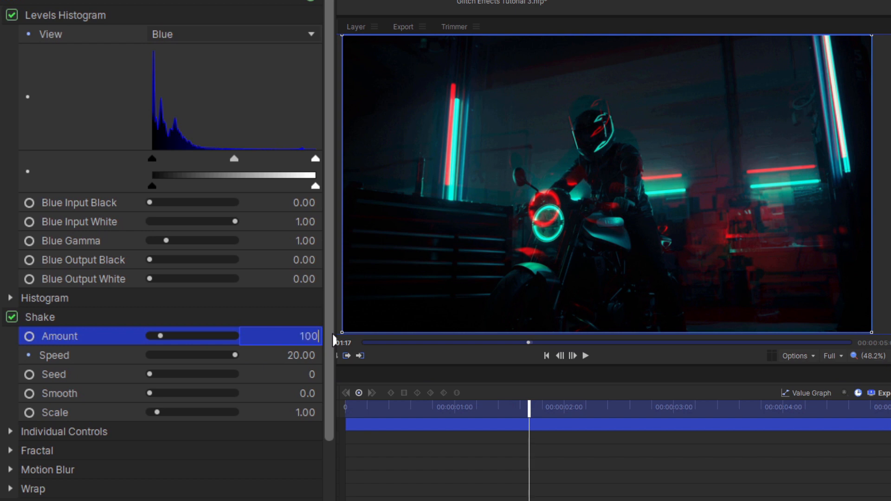
# Keyframe Shake amount 100 at 01:17 and 0 back at 01:11
pyautogui.press('Return')
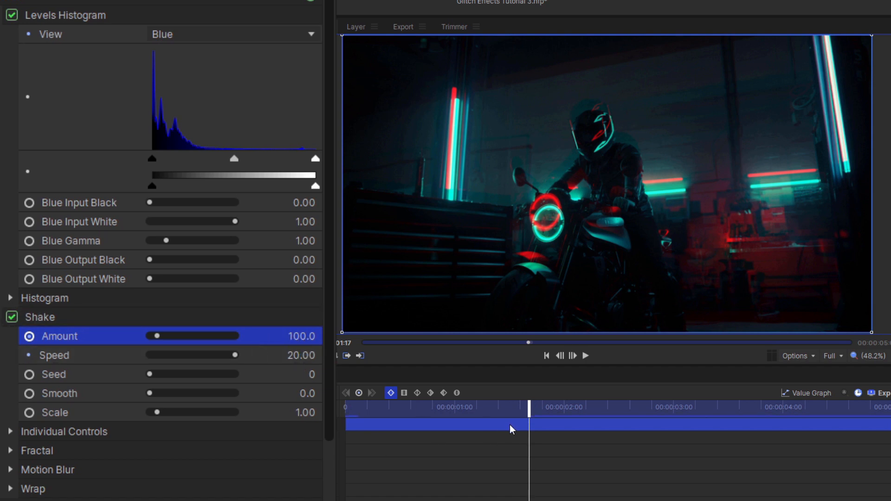
pyautogui.moveTo(528, 415); pyautogui.dragTo(502, 415)
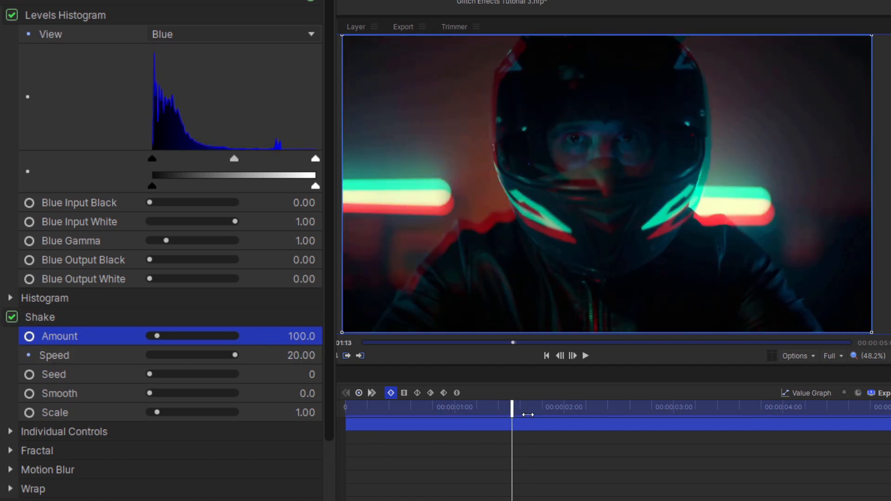
pyautogui.doubleClick(301, 336)
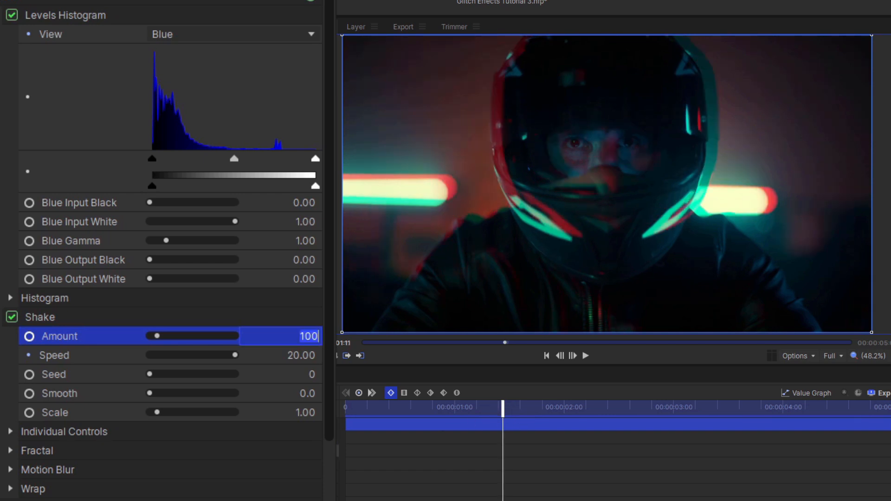
pyautogui.write('0')
pyautogui.press('Return')
# Scrub past the glitch and keyframe the amount back to 0 to end it cleanly
pyautogui.moveTo(149, 336); pyautogui.dragTo(156, 337)
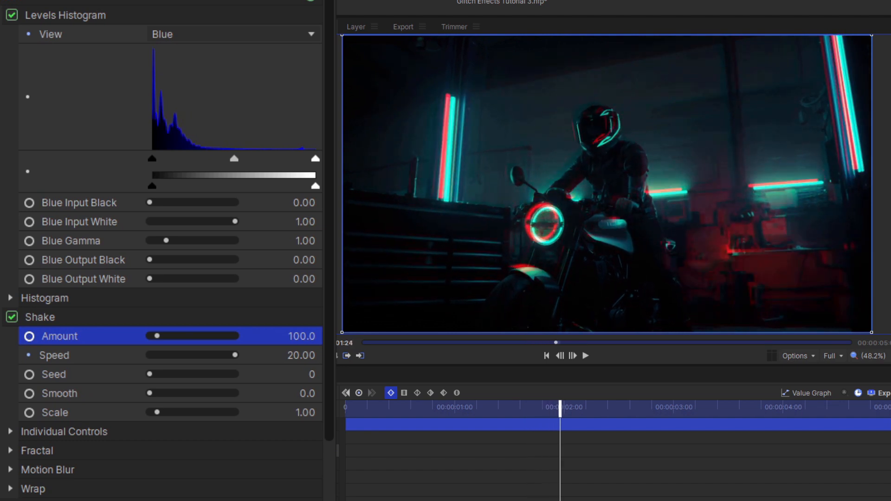
pyautogui.click(301, 336)
pyautogui.write('0')
pyautogui.press('Return')
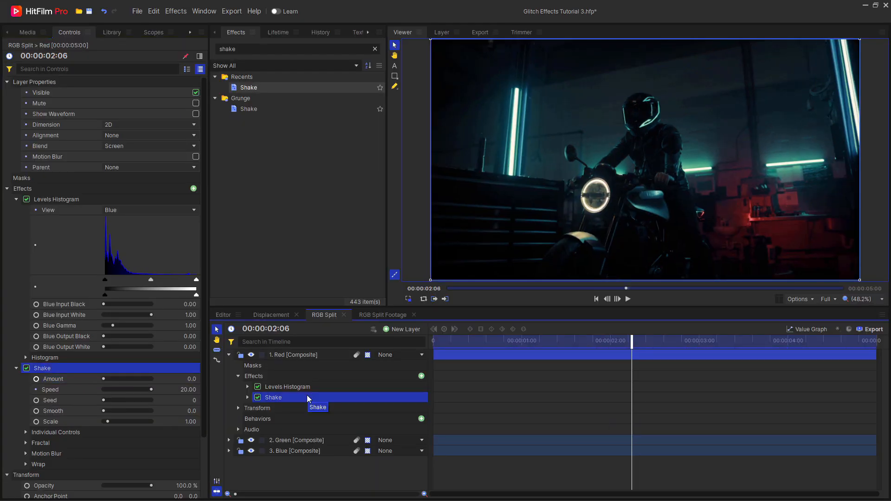
# Copy the Red layer's keyframed Shake effect and paste it onto the Green layer
pyautogui.rightClick(307, 395)
pyautogui.click(325, 407)
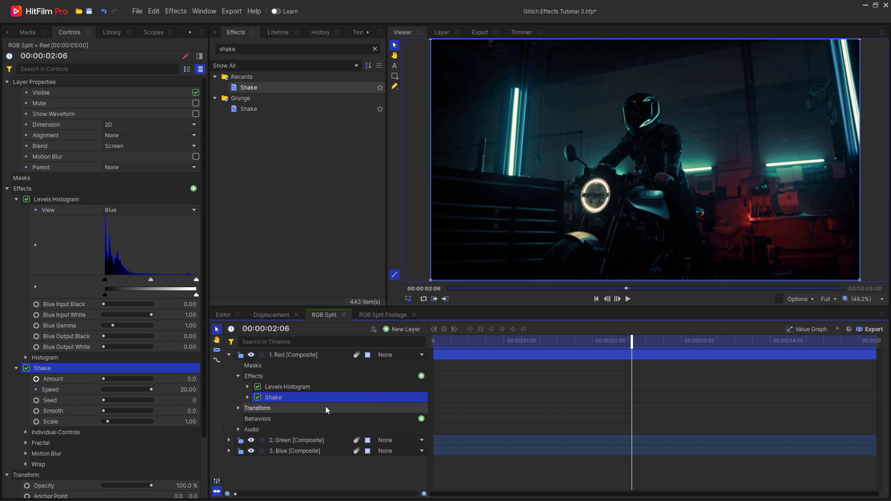
pyautogui.click(230, 355)
pyautogui.rightClick(307, 366)
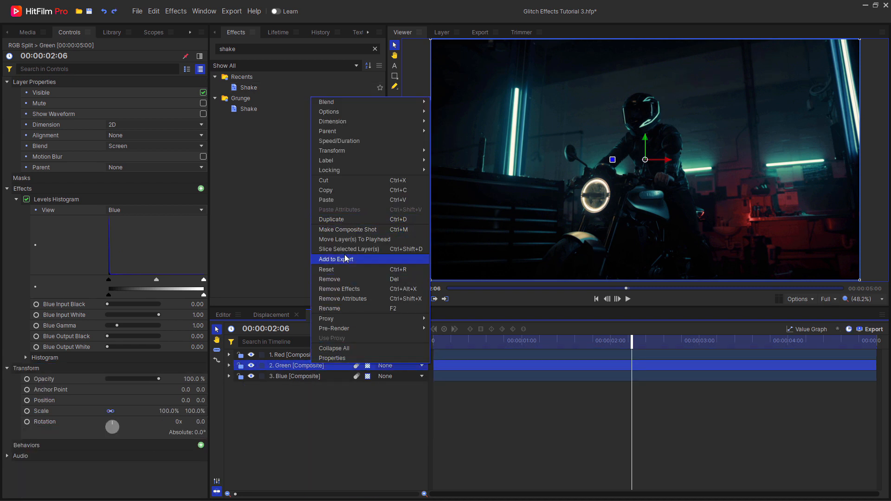
pyautogui.click(355, 196)
# Set the Green layer's Shake seed to 1,200 and scrub to compare the channel offsets
pyautogui.moveTo(627, 342); pyautogui.dragTo(584, 346)
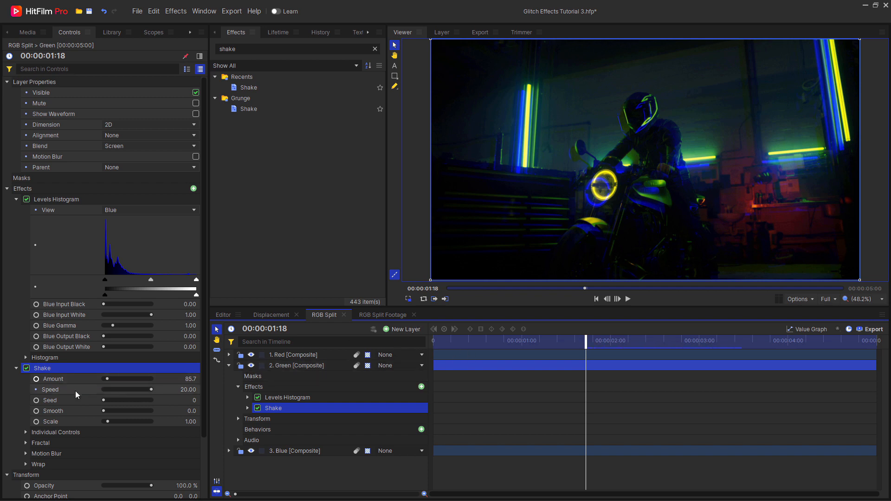
pyautogui.click(64, 401)
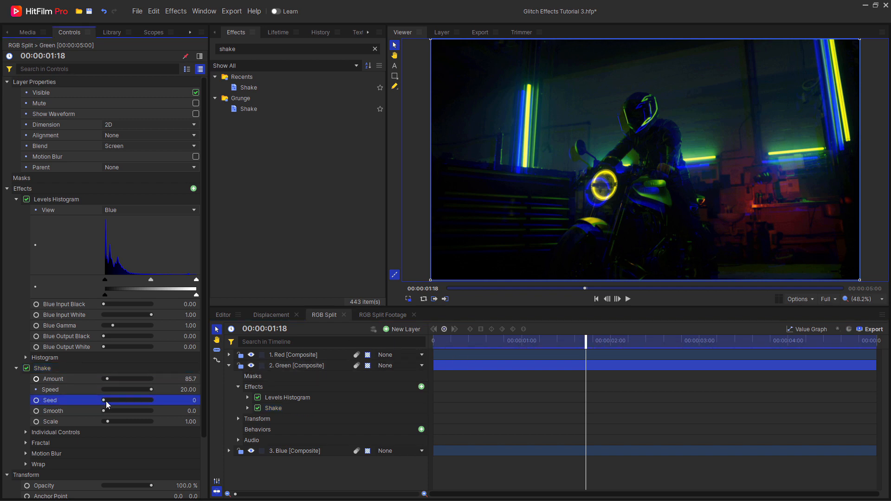
pyautogui.moveTo(103, 401); pyautogui.dragTo(108, 401)
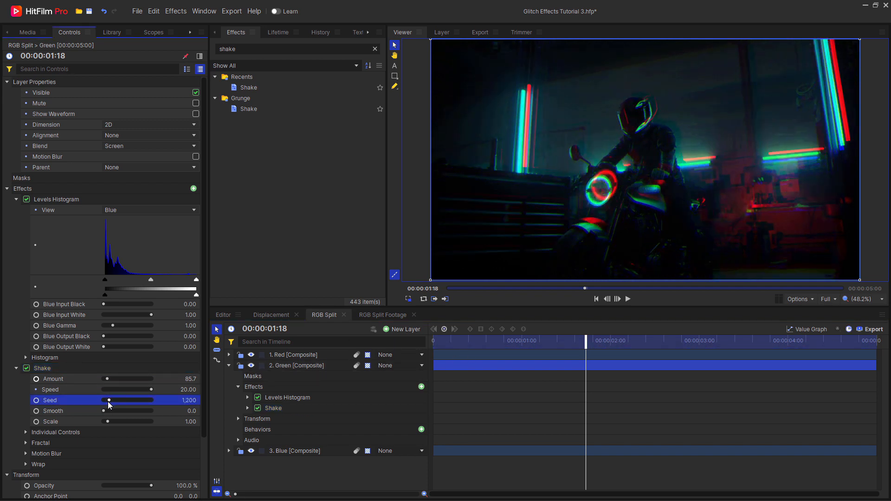
pyautogui.moveTo(585, 342)
pyautogui.mouseDown()
pyautogui.moveTo(561, 341)
pyautogui.moveTo(685, 342)
pyautogui.mouseUp()
pyautogui.click(108, 367)
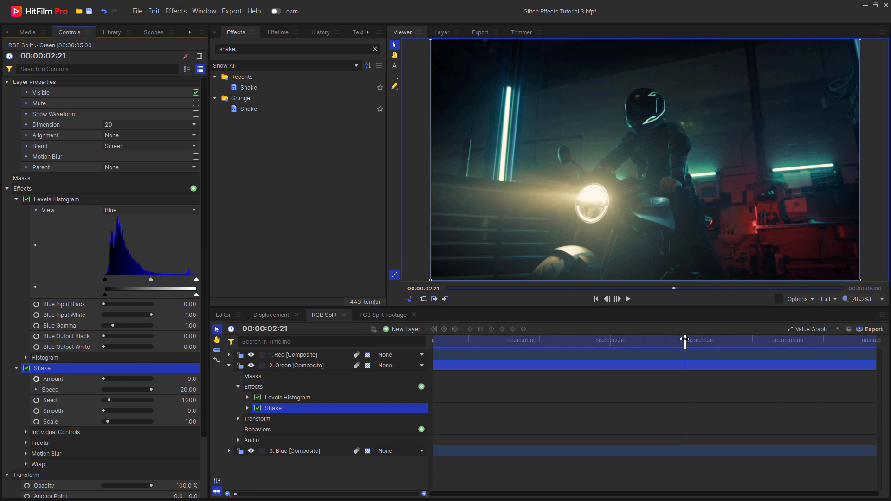
pyautogui.moveTo(686, 341); pyautogui.dragTo(678, 343)
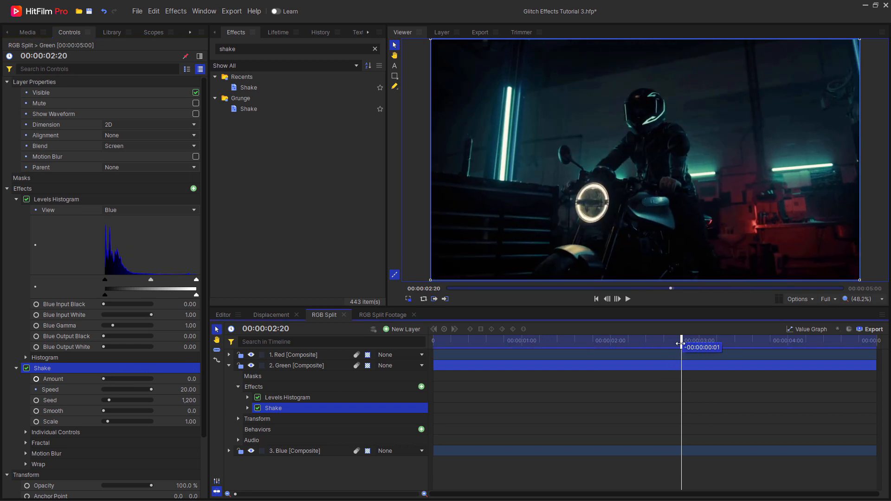